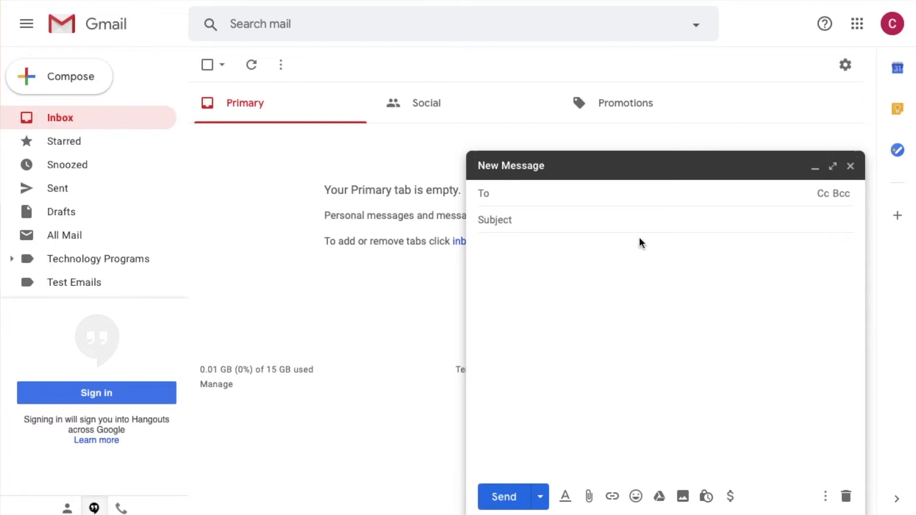
- Write an email to the recipient's address with the subject "Example" and the text "Hey check it out.", and send it
click(626, 196)
text(dmattu)
click(603, 228)
click(584, 224)
text(Example)
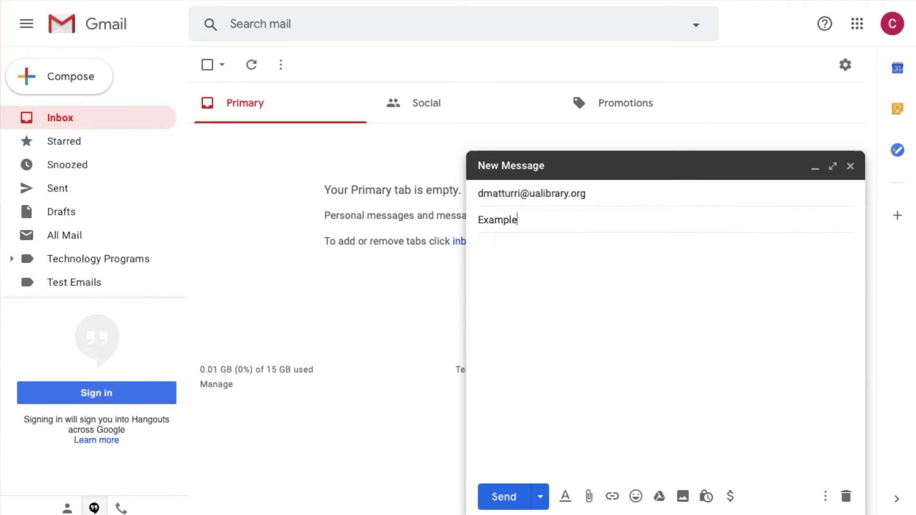
click(598, 259)
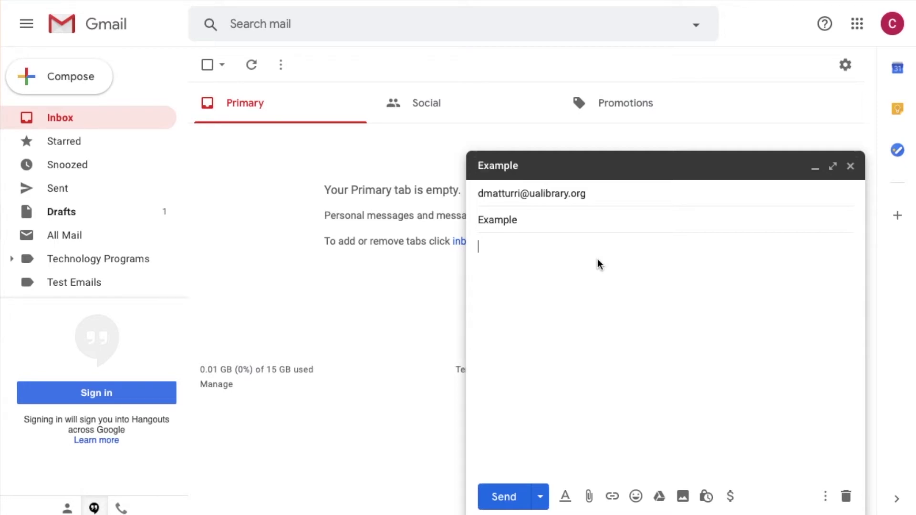
text(Hey check it out.)
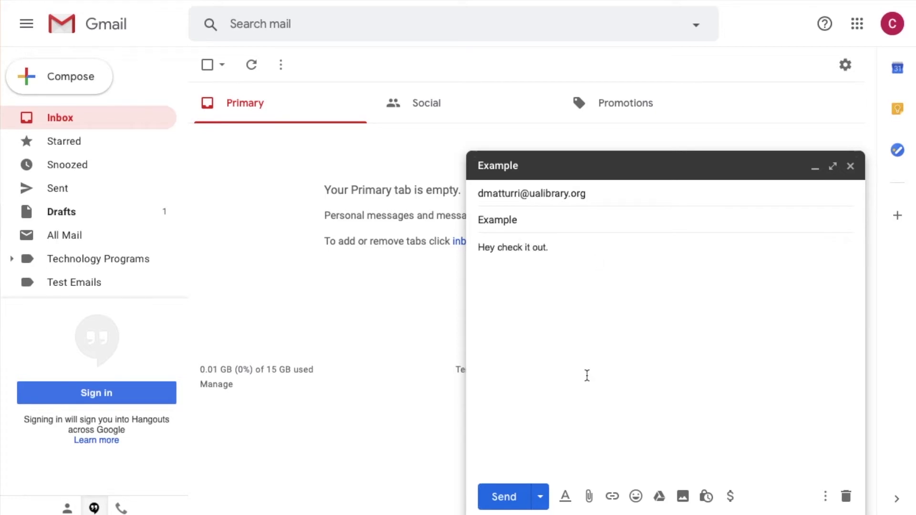
click(520, 501)
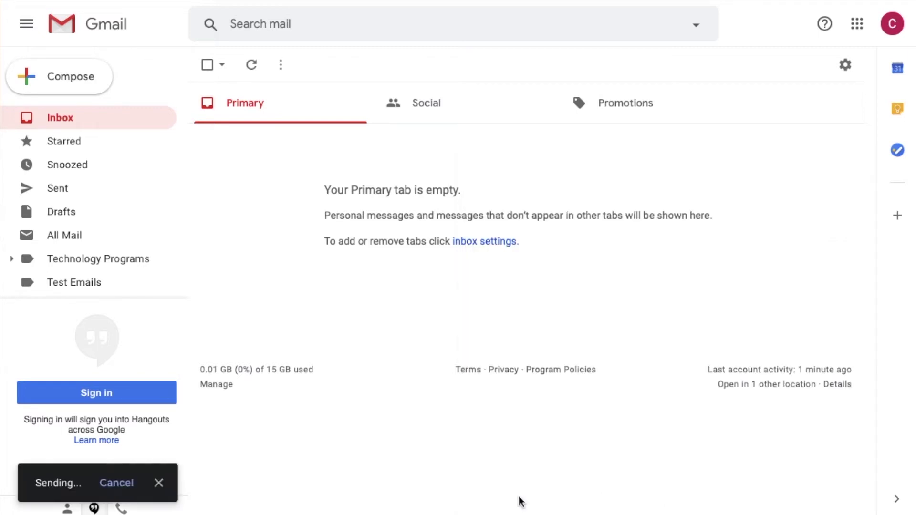
- Undo the sending of the message and change its subject to "Example email", leaving it closed as a draft
drag(39, 484, 136, 488)
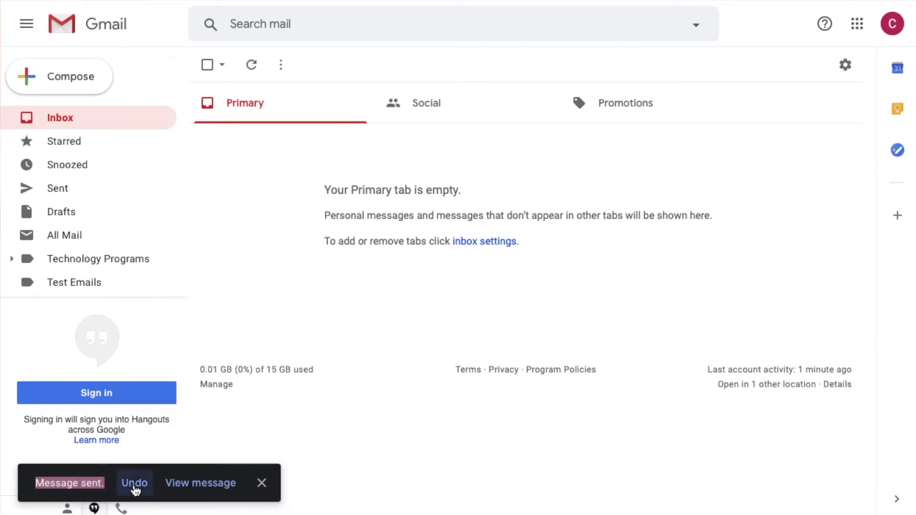
click(134, 483)
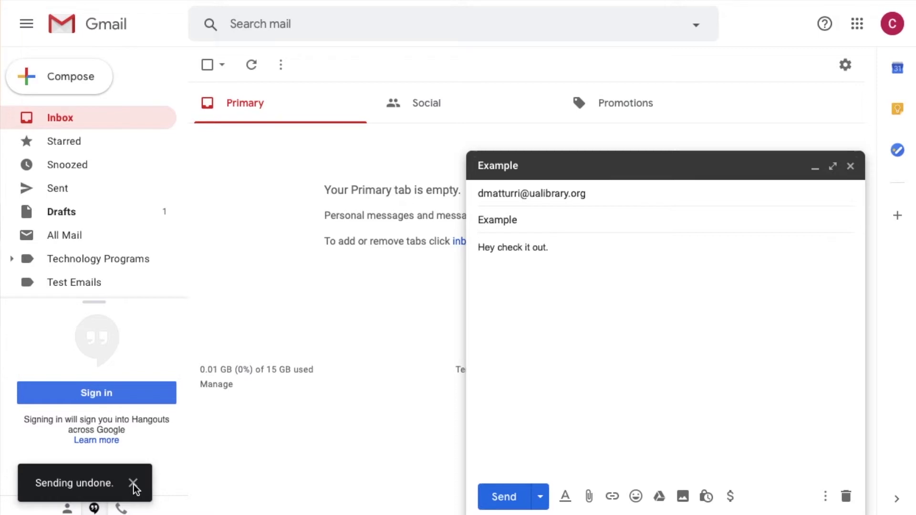
click(569, 223)
text(email)
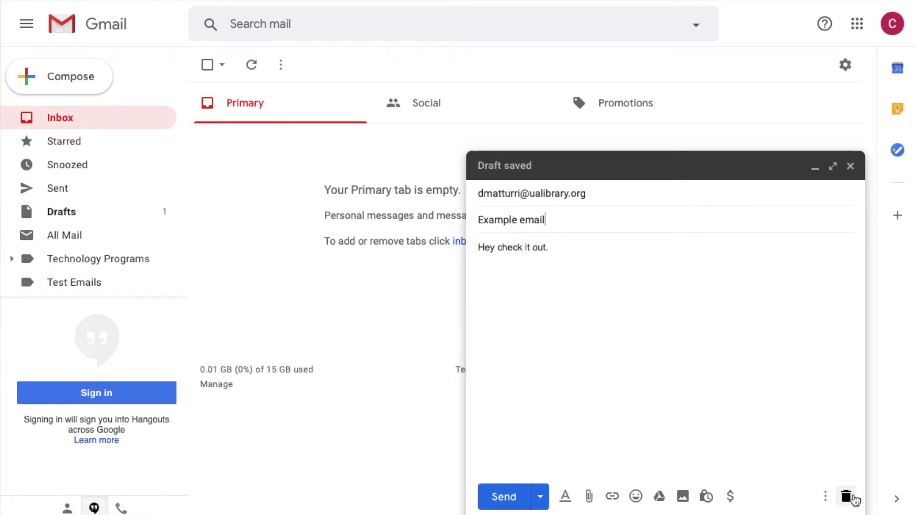
click(850, 166)
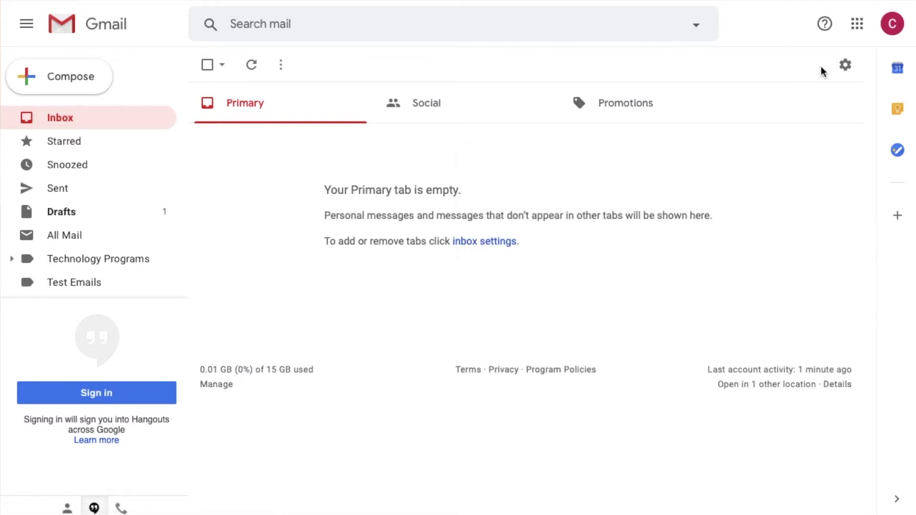
- Set the Undo Send cancellation period to 20 seconds in the general settings and save the changes
click(845, 67)
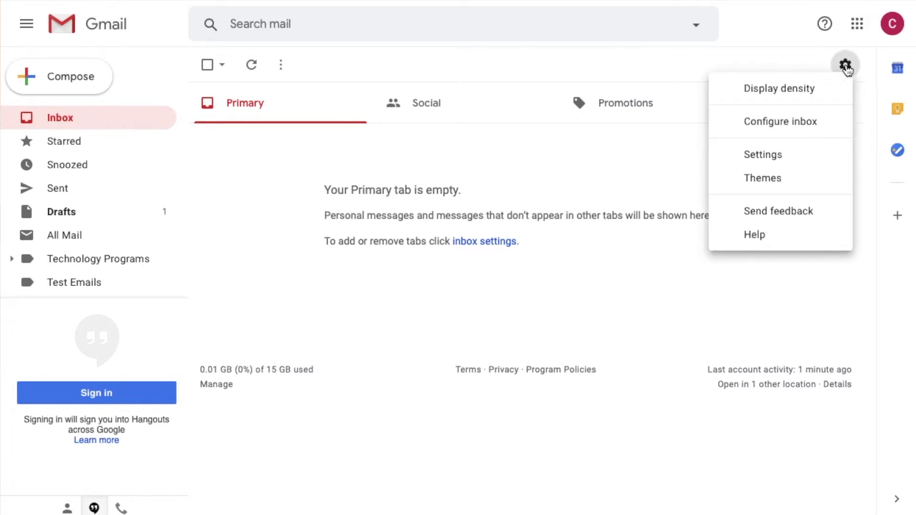
click(776, 159)
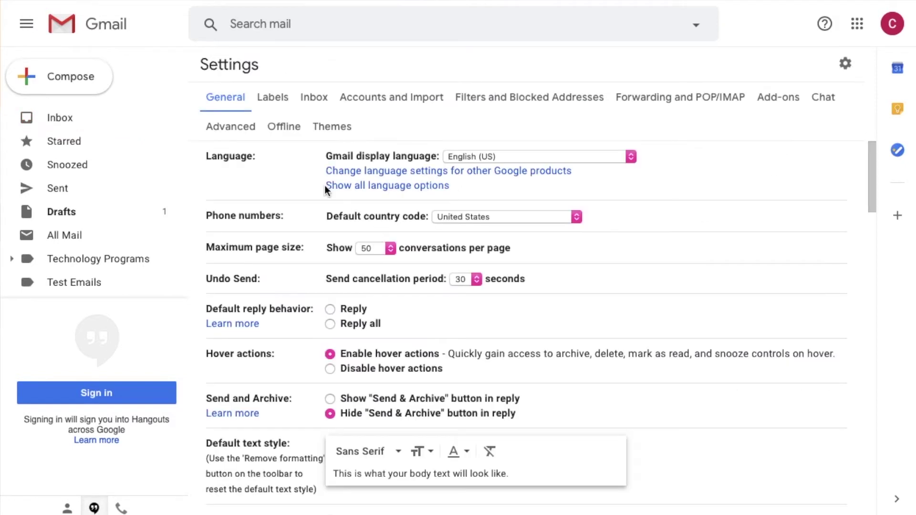
double_click(246, 97)
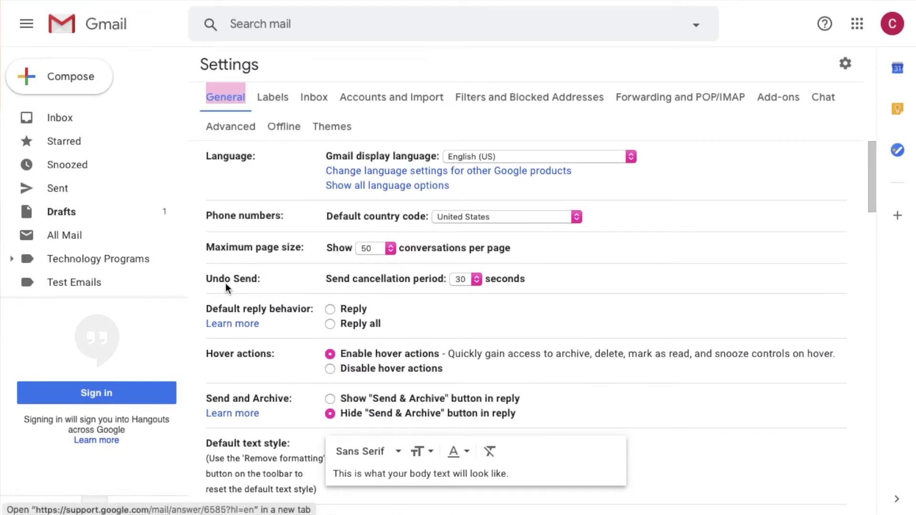
drag(213, 279, 265, 280)
drag(327, 279, 453, 279)
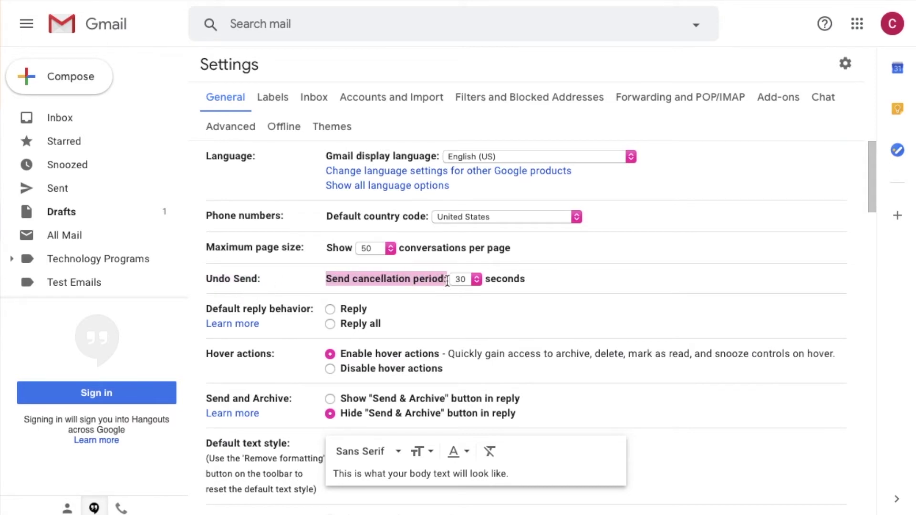
click(454, 280)
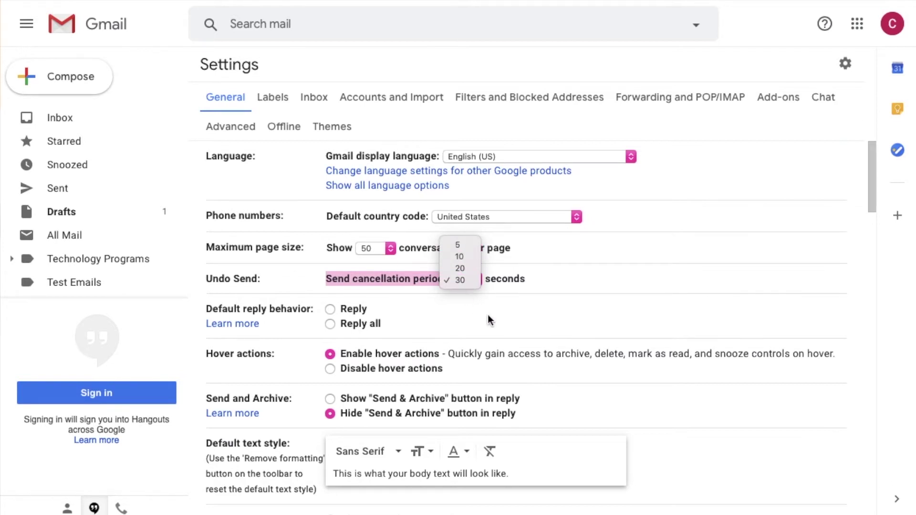
click(505, 288)
click(465, 285)
click(463, 267)
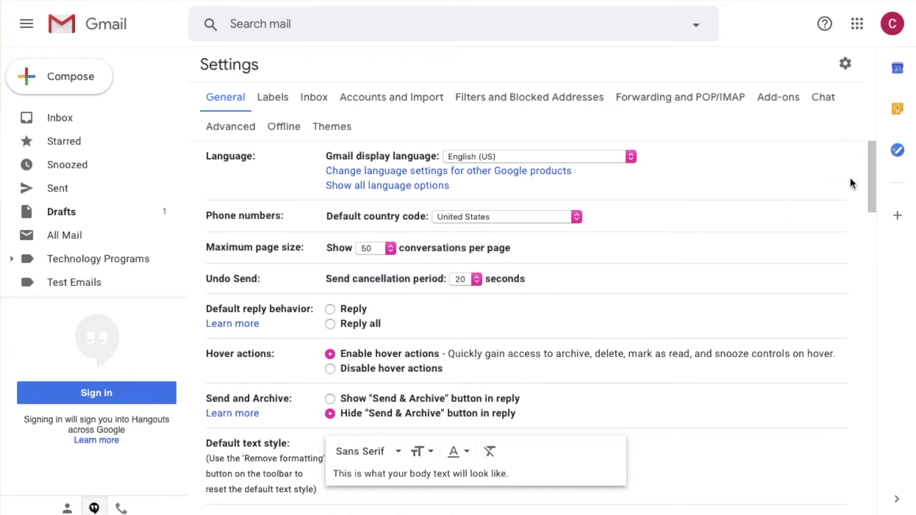
drag(866, 173, 861, 497)
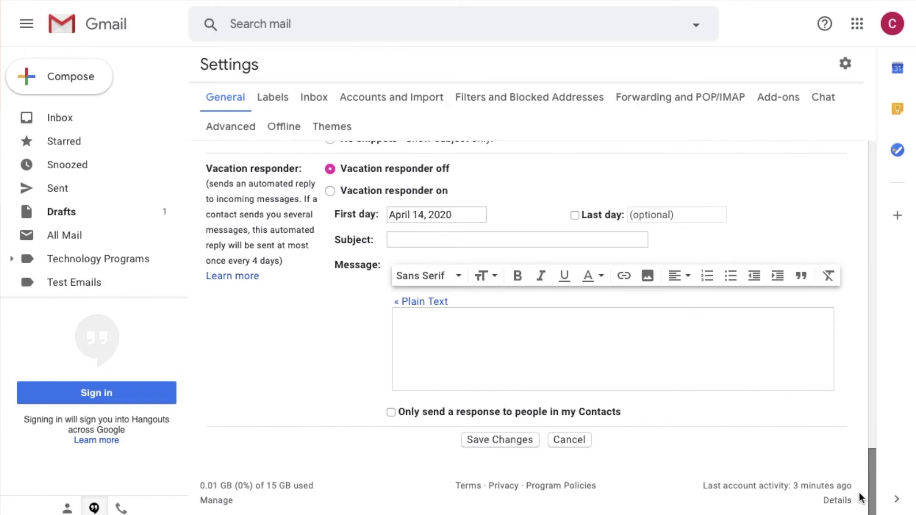
click(494, 440)
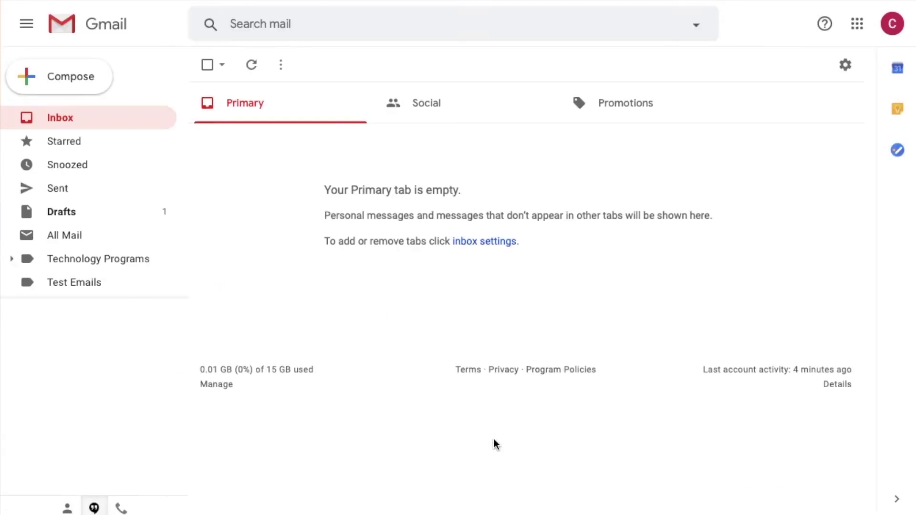
- Send a new email to the same recipient with the subject "Example to send", and undo its sending
click(92, 76)
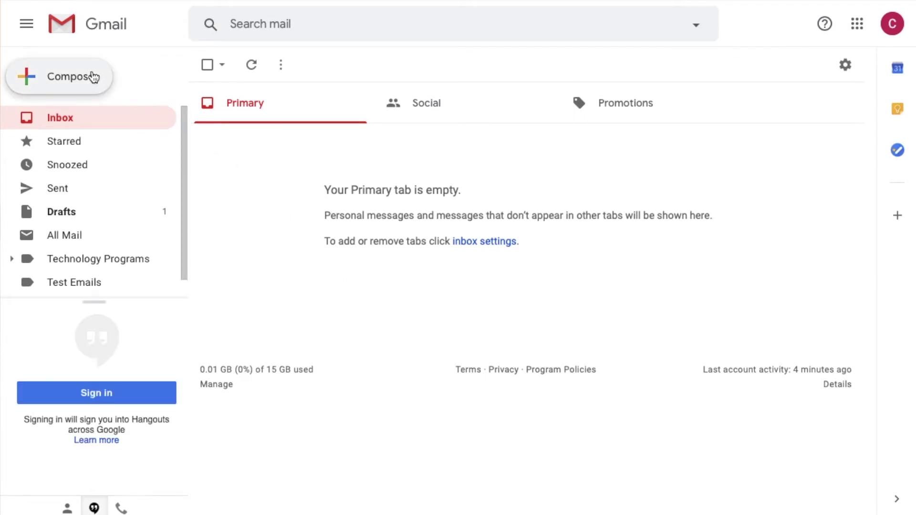
text(dmattu)
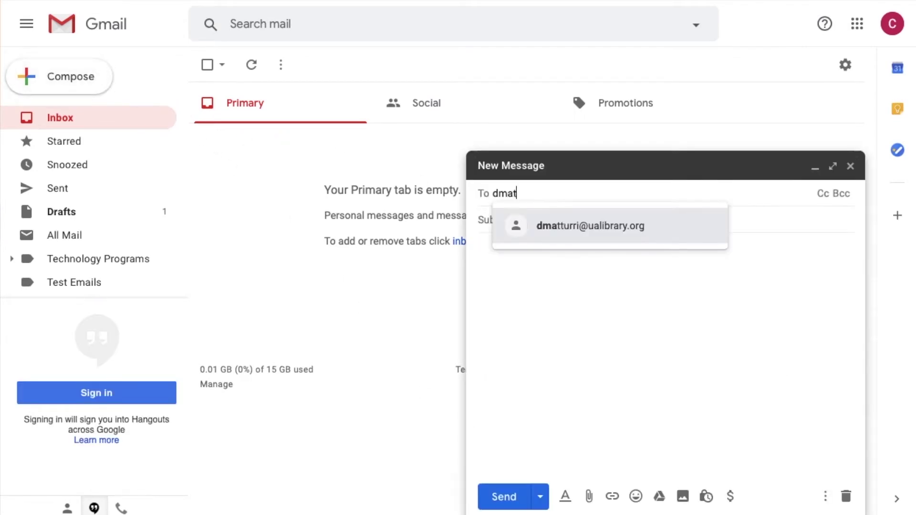
click(649, 233)
click(593, 217)
text(Examl)
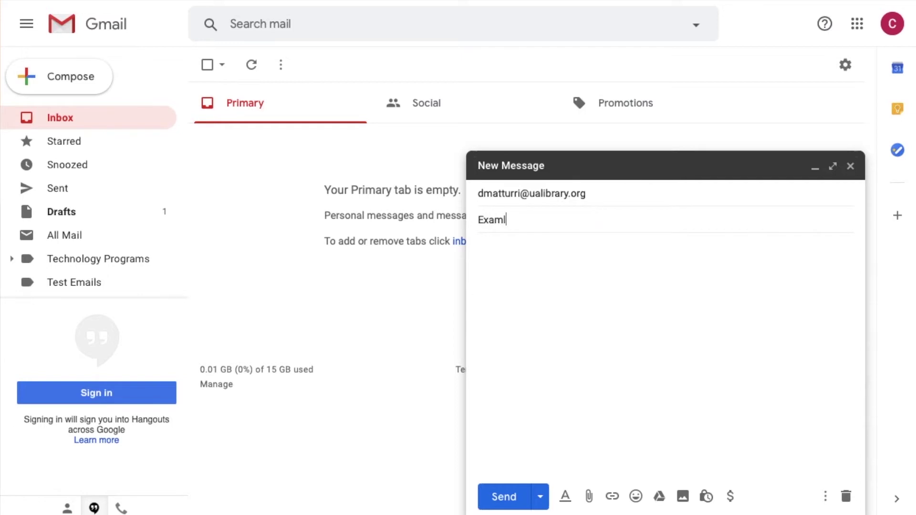
key(BackSpace)
text(ple to send)
click(511, 493)
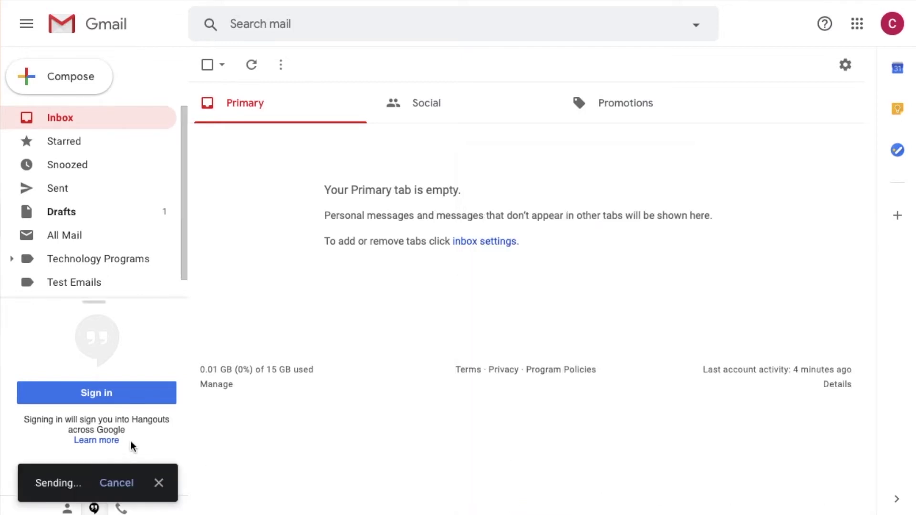
click(136, 485)
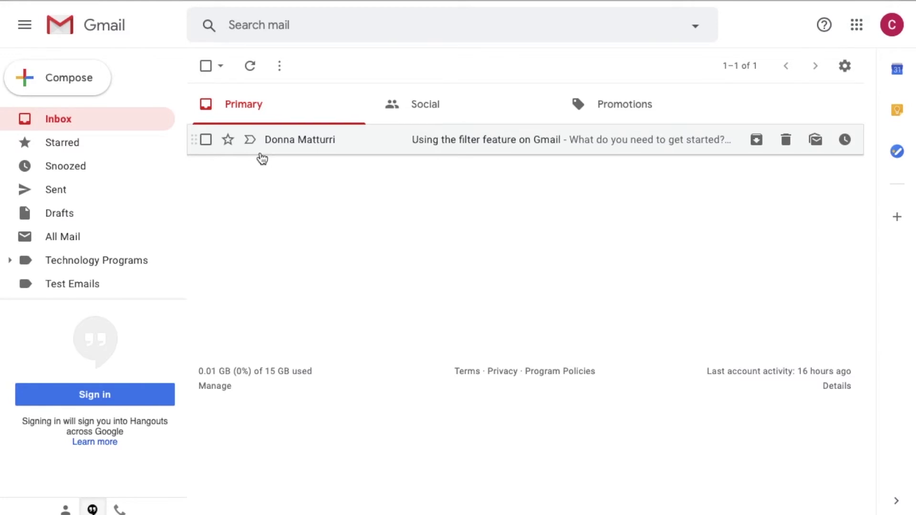
click(205, 144)
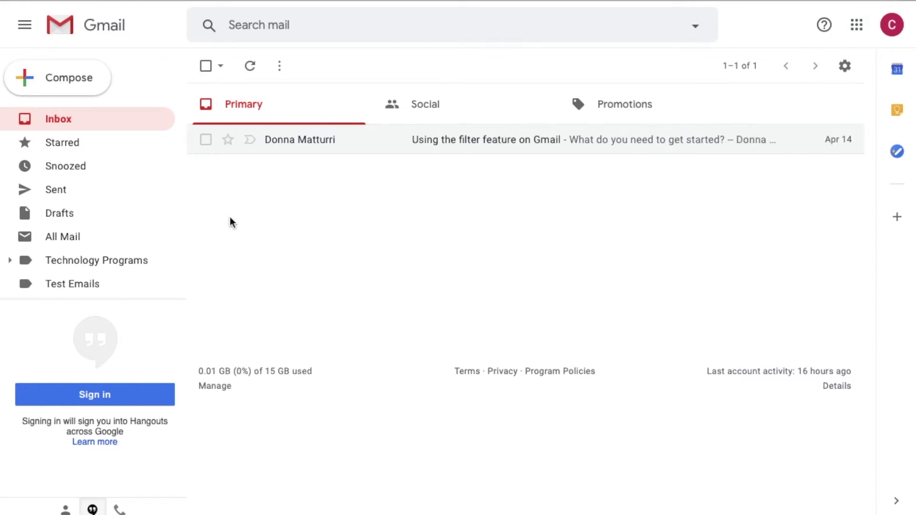
click(205, 141)
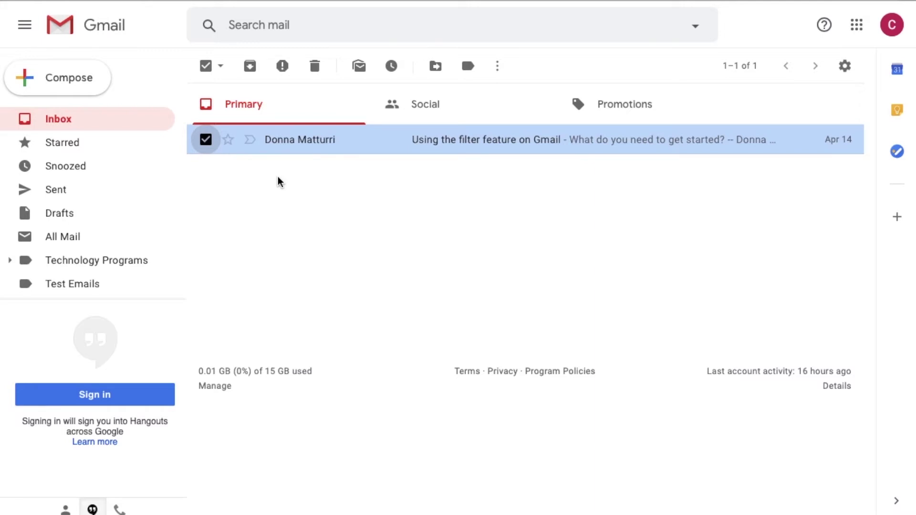
click(208, 144)
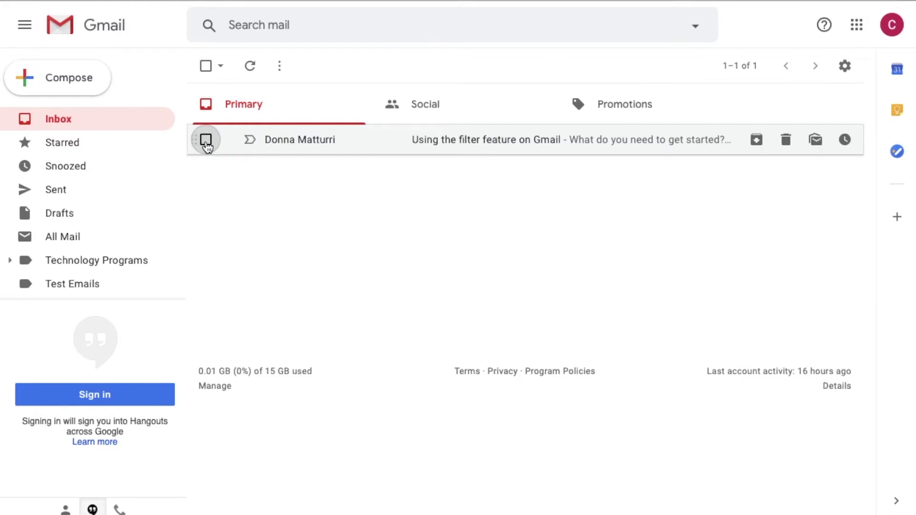
click(521, 144)
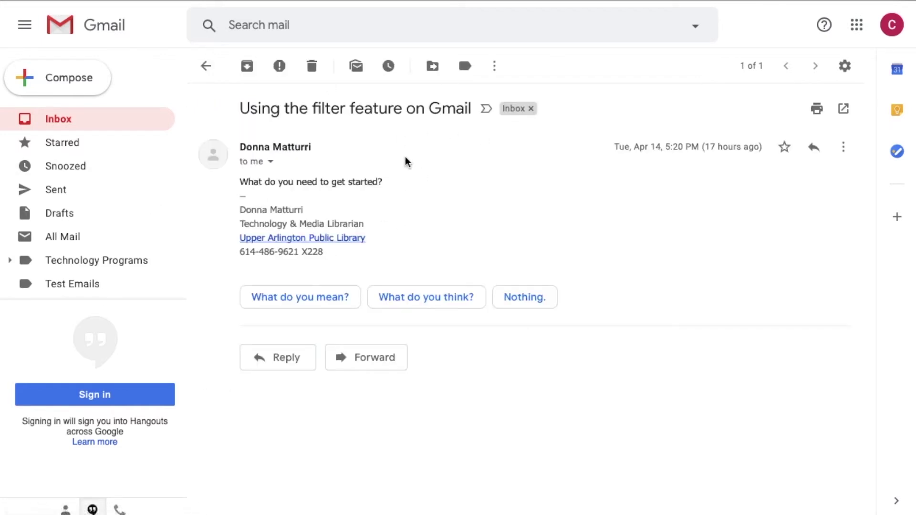
click(210, 71)
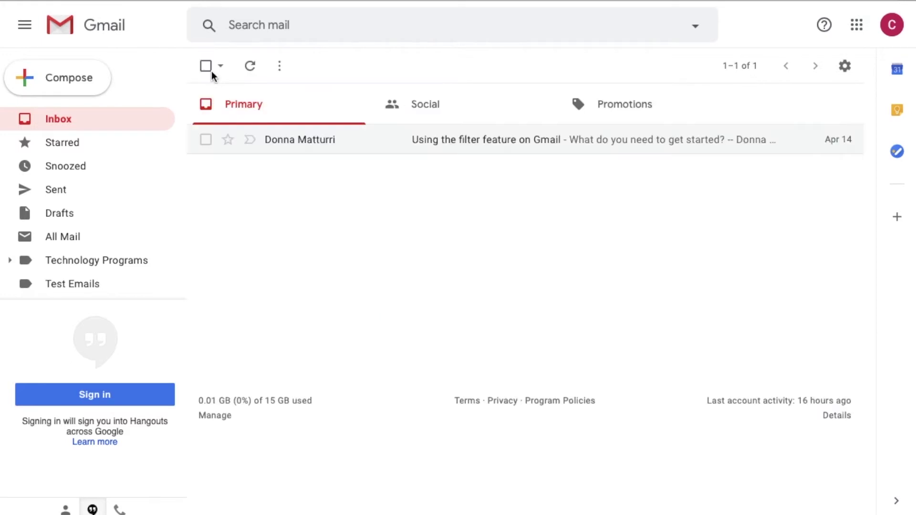
click(205, 139)
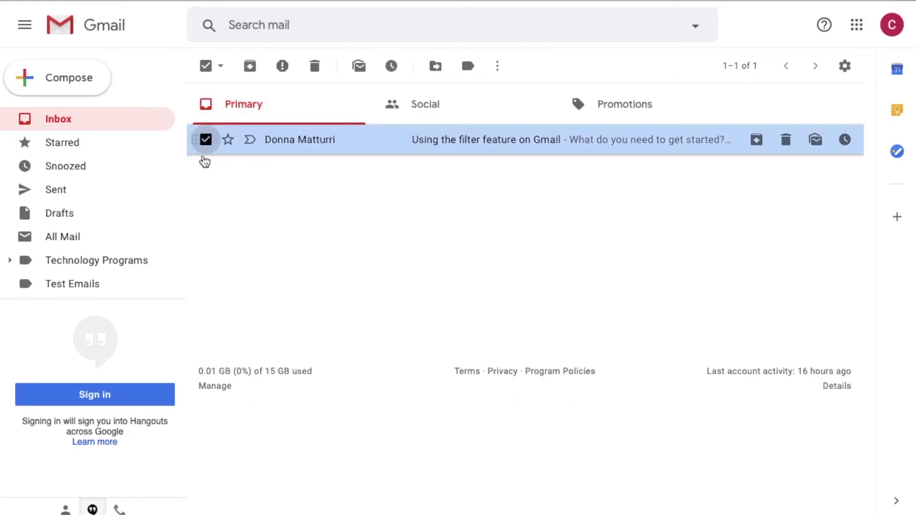
click(498, 66)
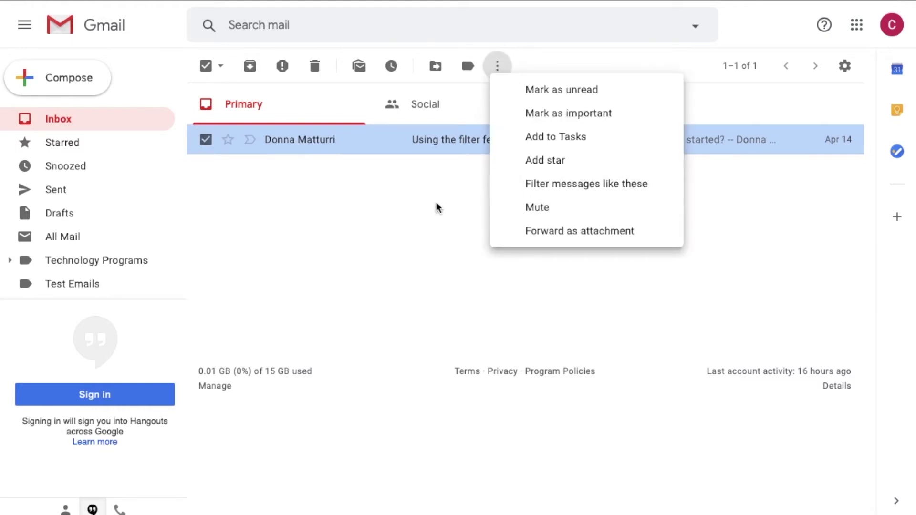
click(271, 260)
- Open the email "Using the filter feature on Gmail" and start a filter for messages like it
click(330, 149)
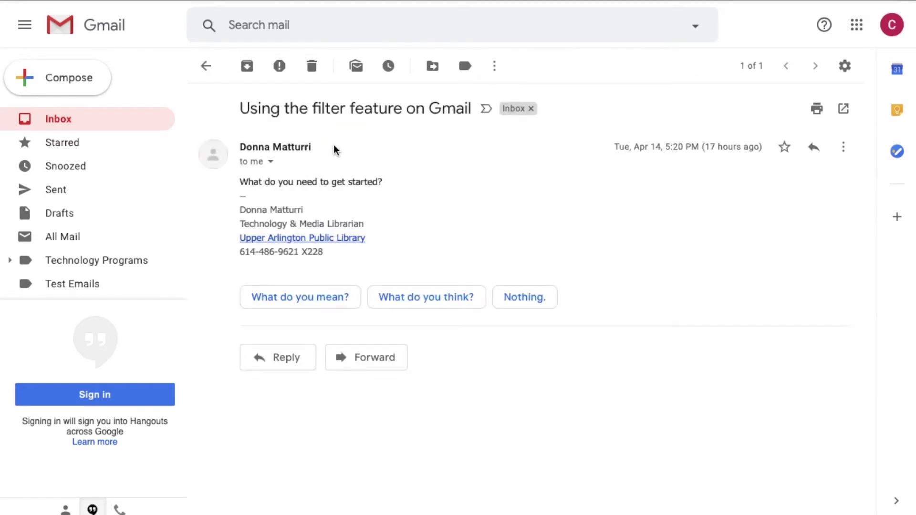
click(494, 69)
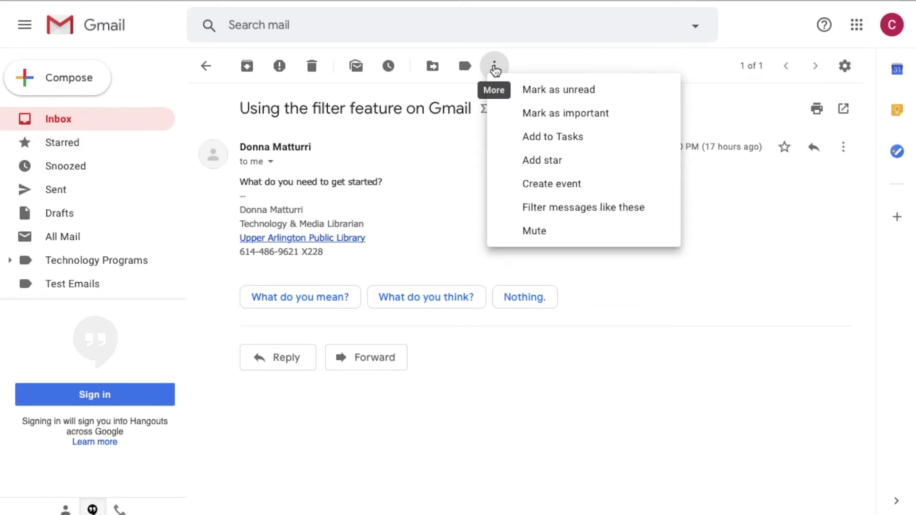
click(546, 207)
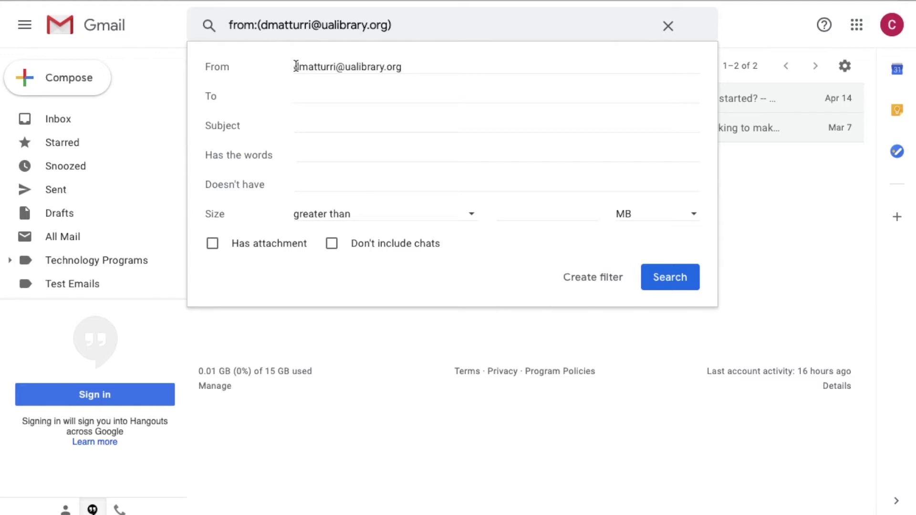
- Examine the filter's criteria fields, including the sender, recipient, subject and included words
drag(296, 67, 410, 62)
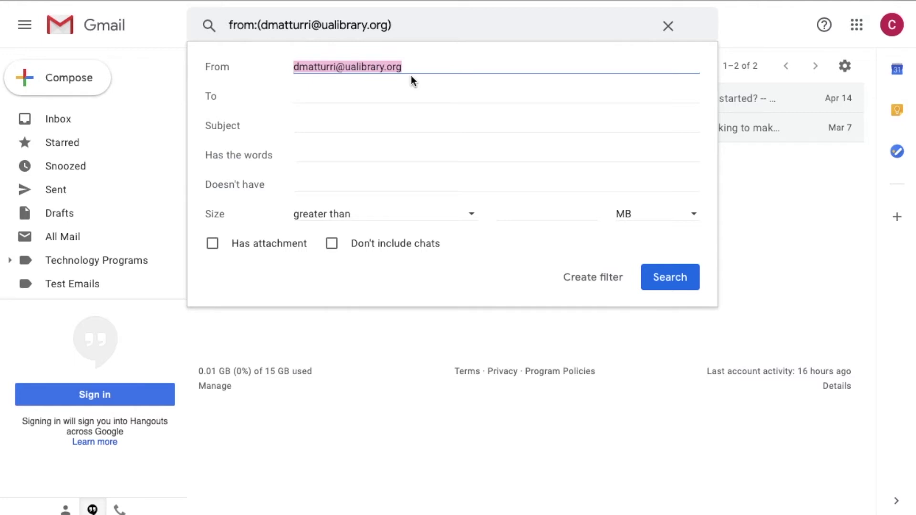
click(317, 109)
click(313, 98)
click(310, 123)
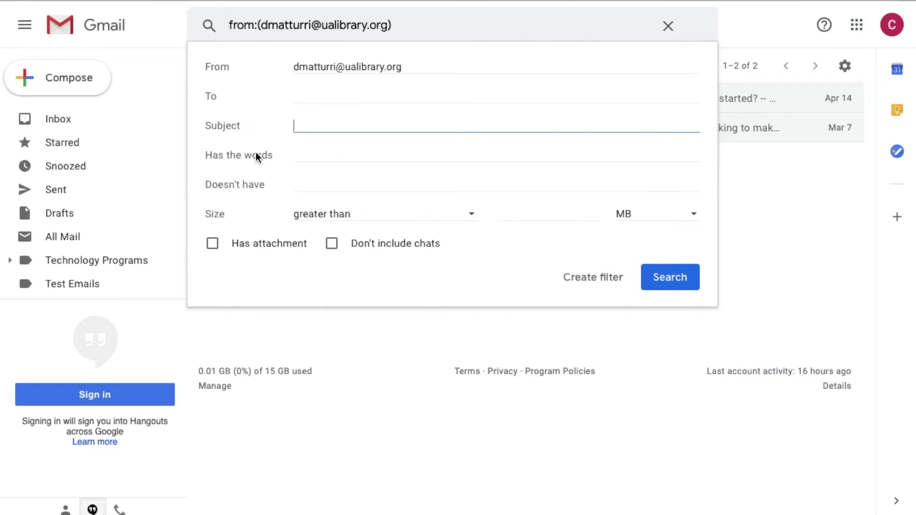
click(319, 151)
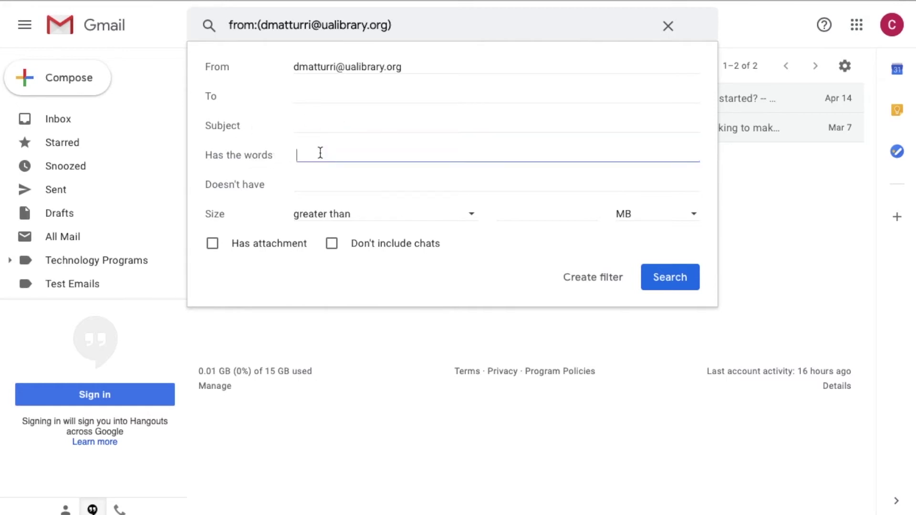
drag(212, 159, 284, 151)
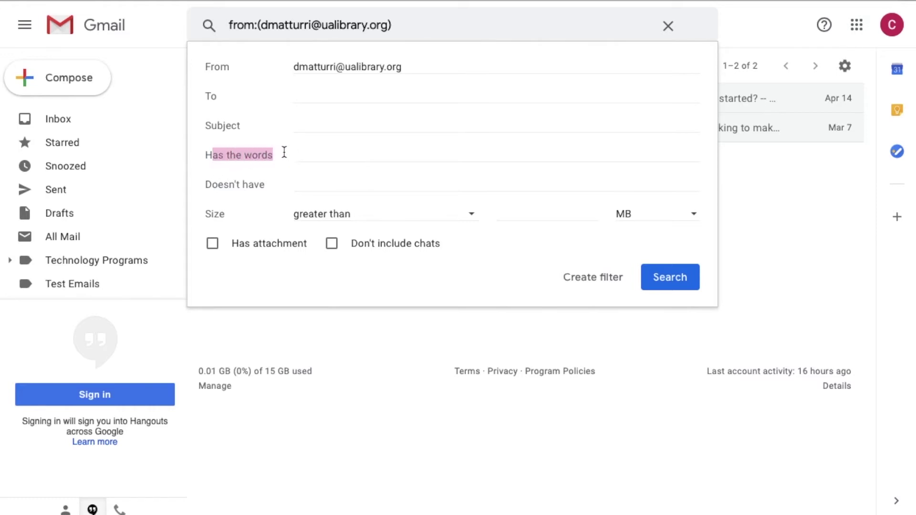
click(322, 154)
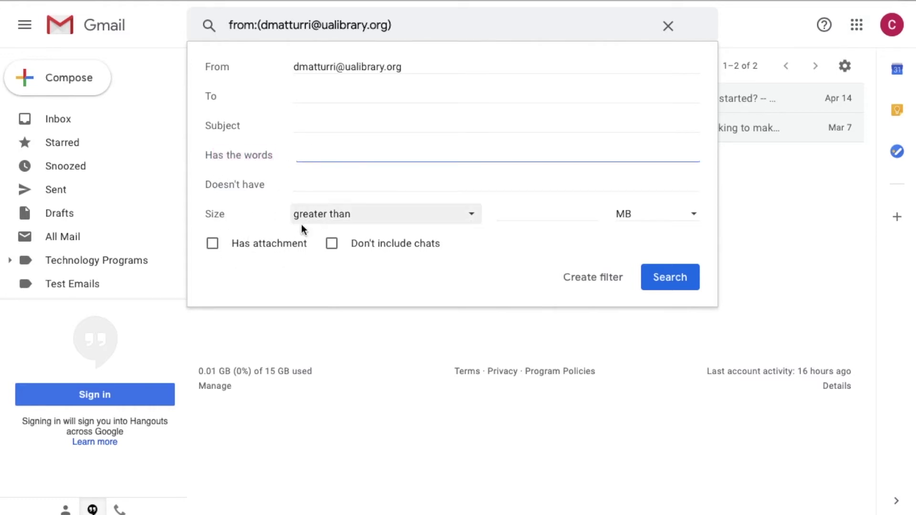
click(415, 68)
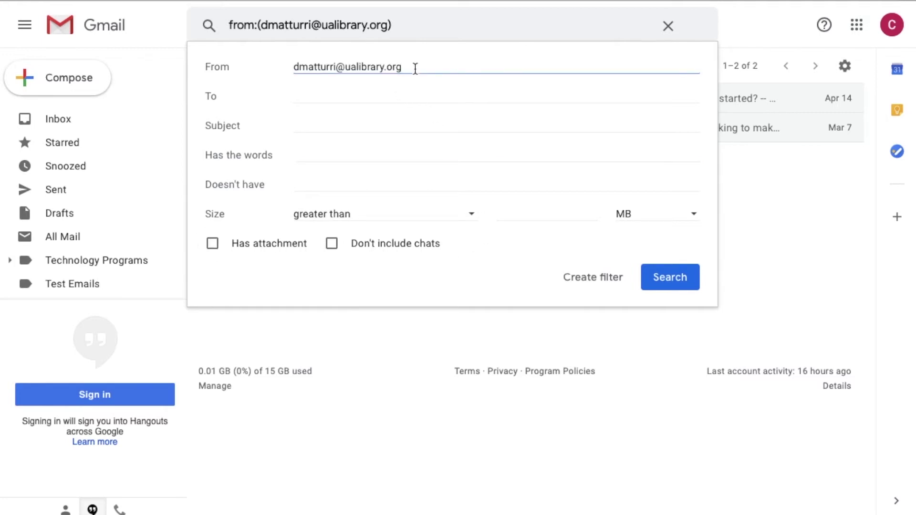
drag(415, 68, 294, 66)
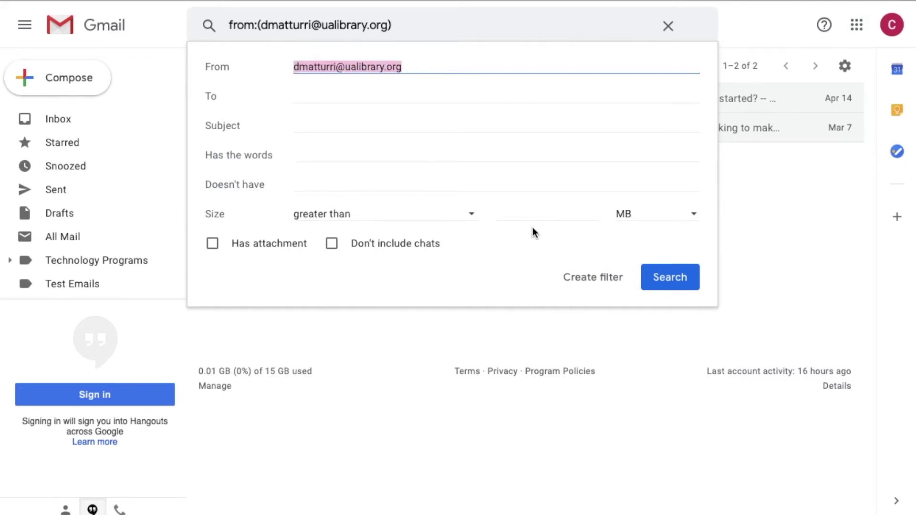
- Create the filter to apply the label "Technology Programs" and also apply it to the matching conversations, without marking them as important
click(583, 281)
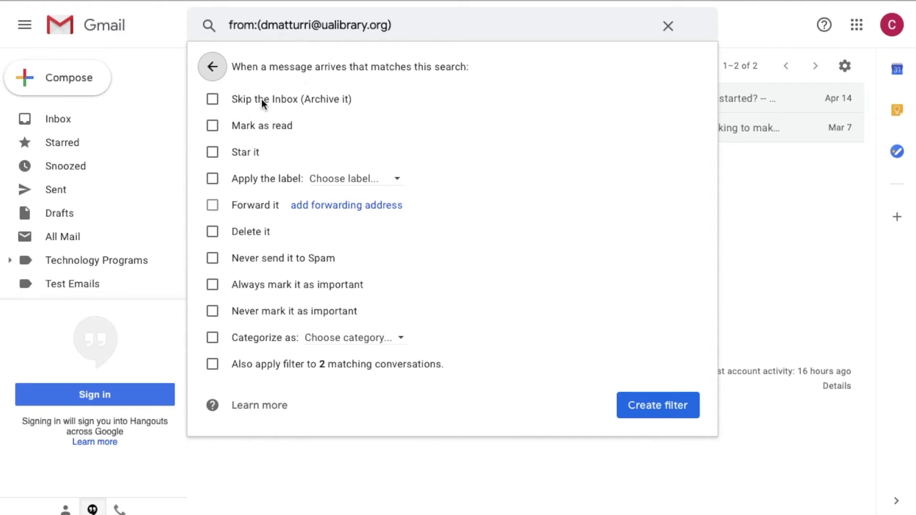
click(213, 179)
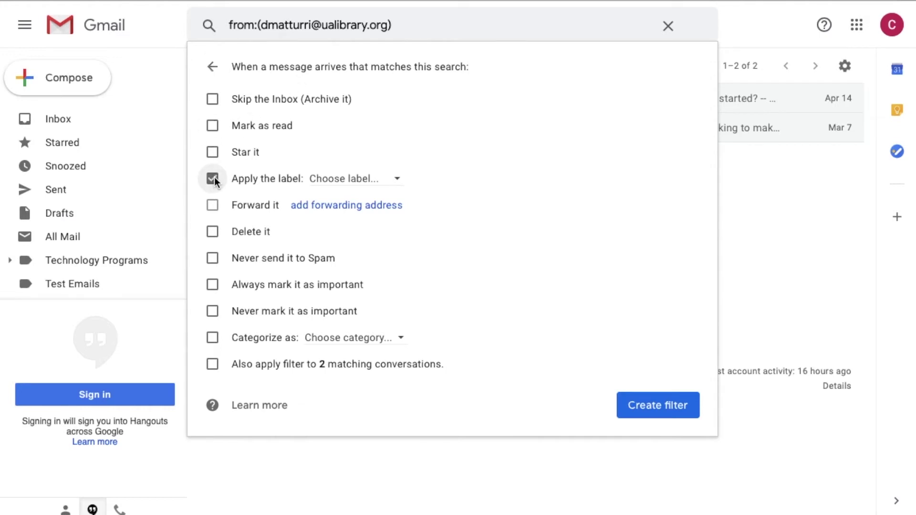
click(334, 185)
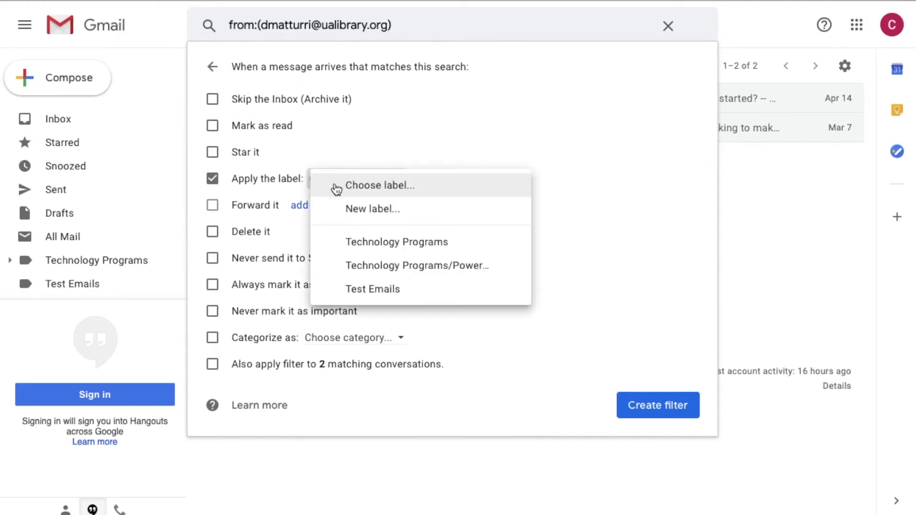
click(375, 248)
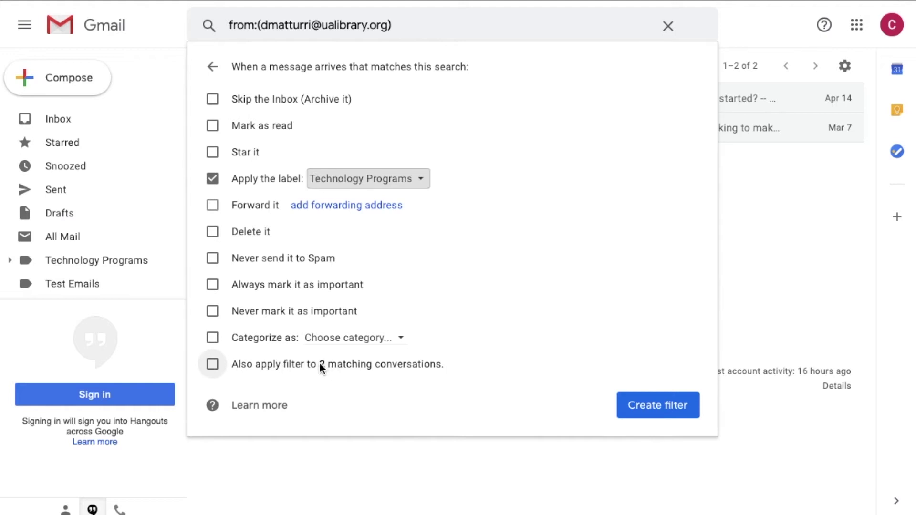
click(212, 366)
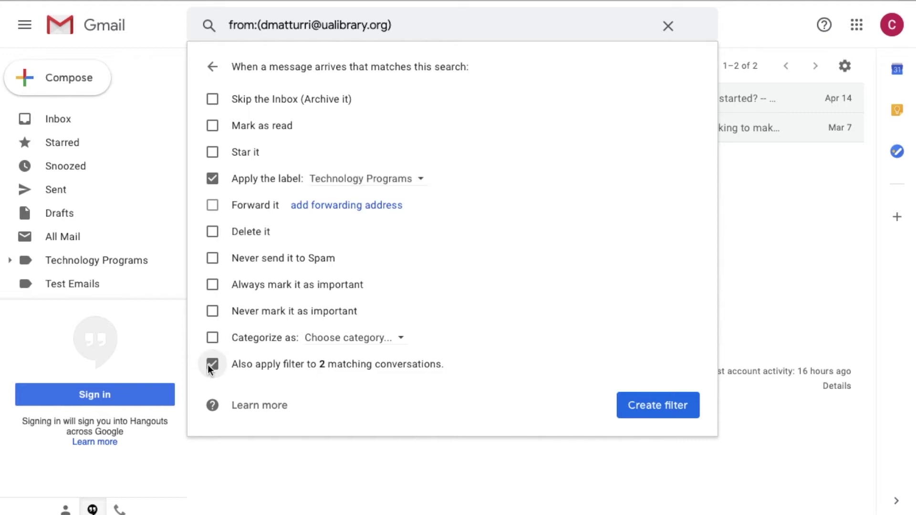
click(212, 285)
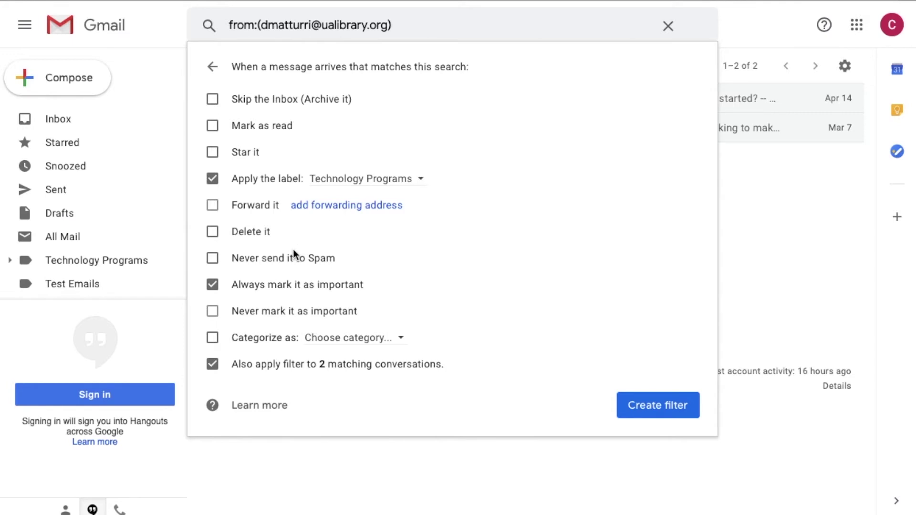
click(210, 285)
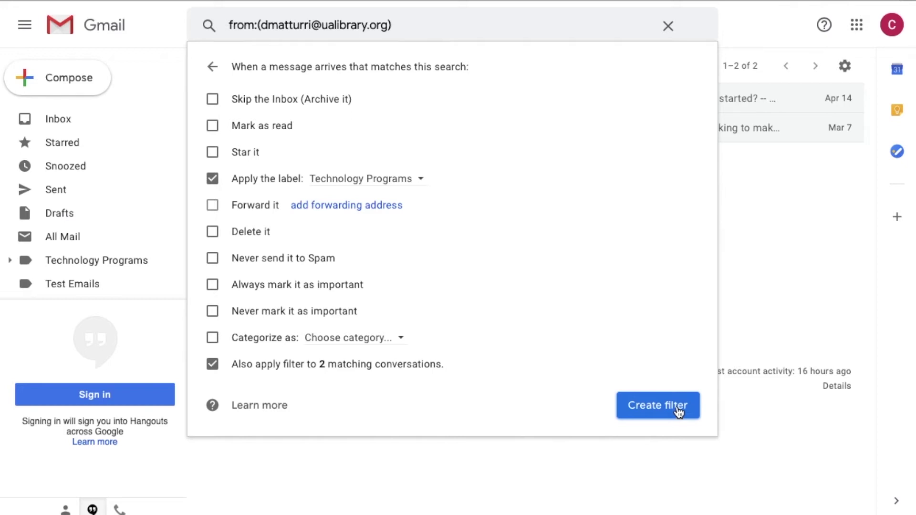
click(645, 419)
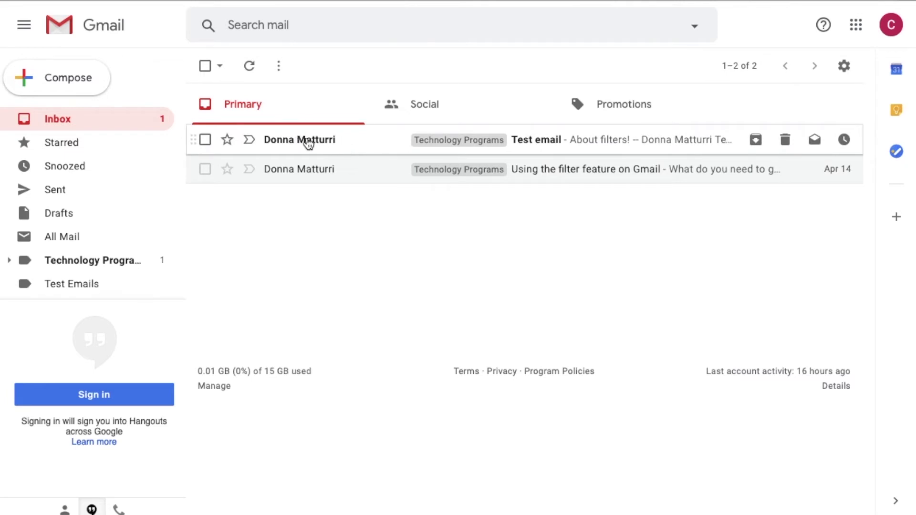
- Review the messages under the "Technology Programs" label and return to the inbox
mouse_move(308, 142)
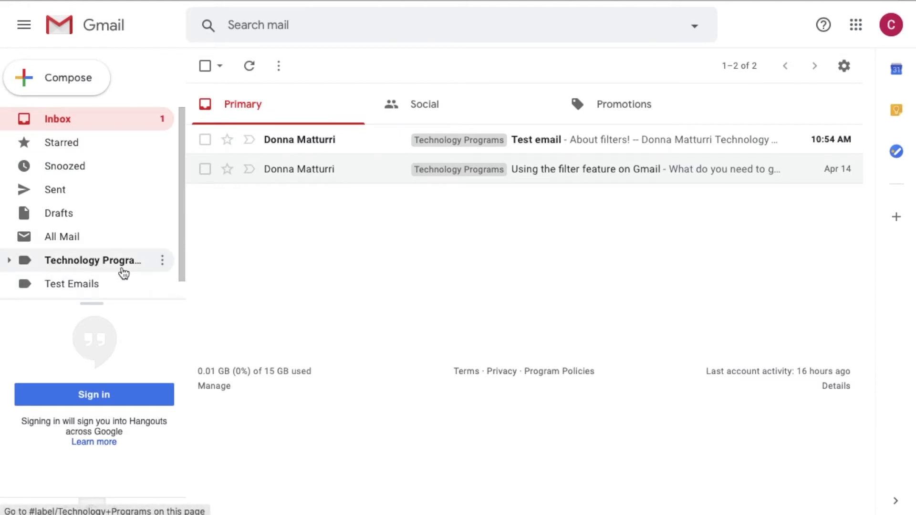
click(65, 262)
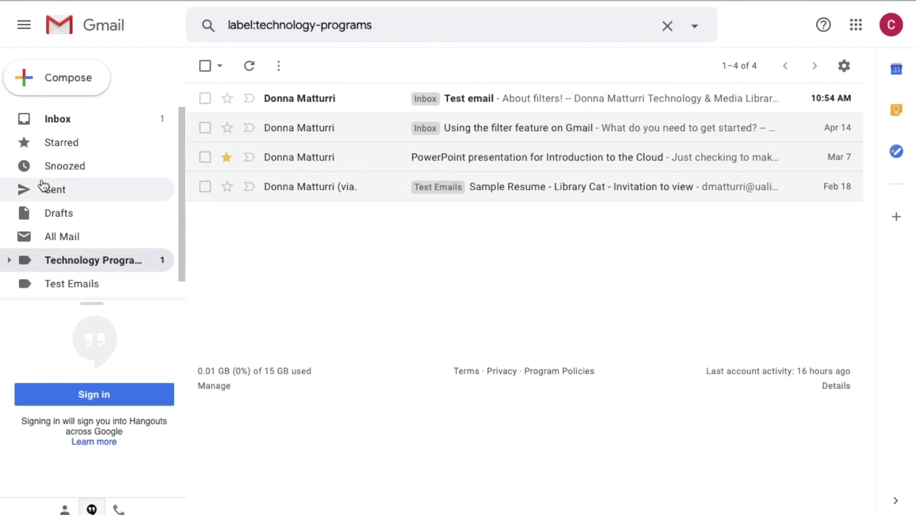
click(73, 123)
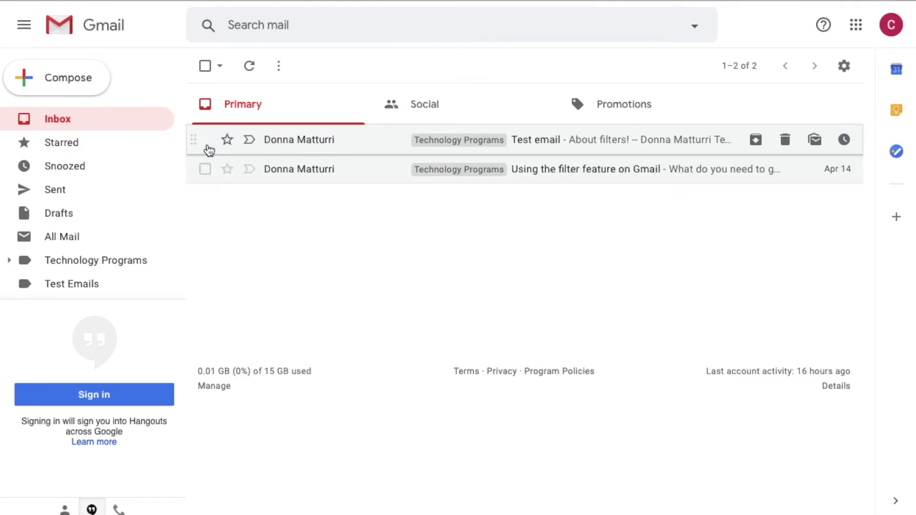
- Star "Using the filter feature on Gmail" in the inbox list and "Test email" from its opened message, returning to the inbox
click(227, 170)
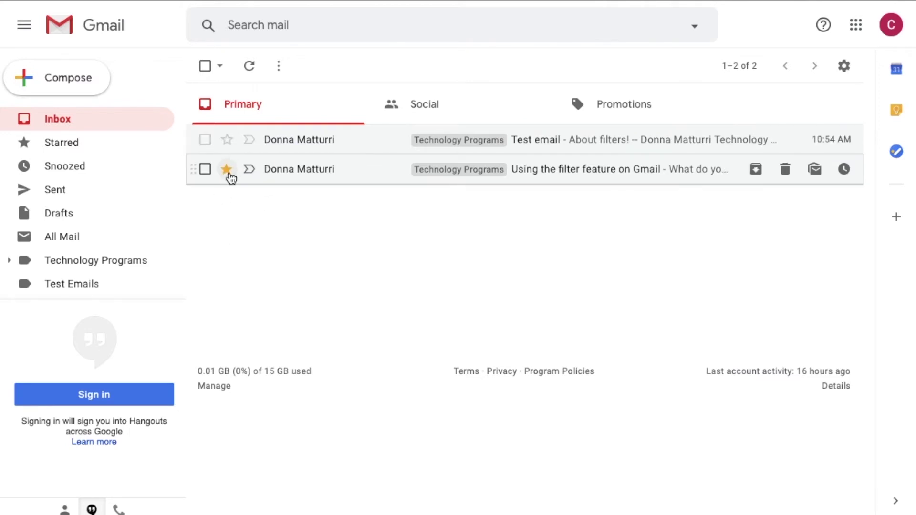
click(609, 148)
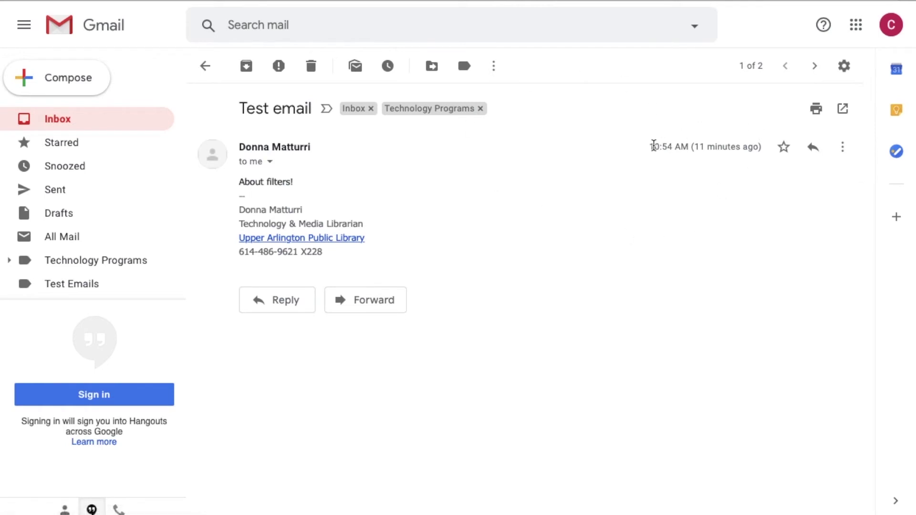
click(783, 148)
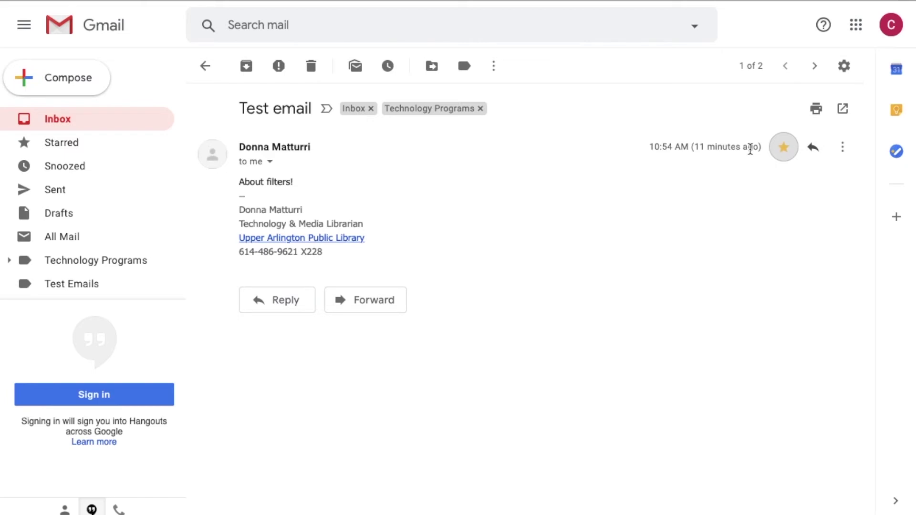
click(207, 68)
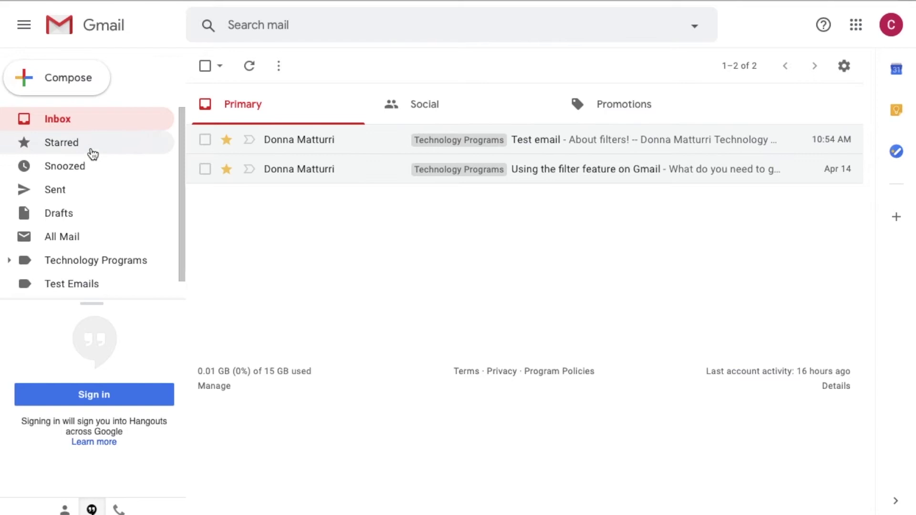
- Review the list of starred messages and return to the inbox
click(64, 150)
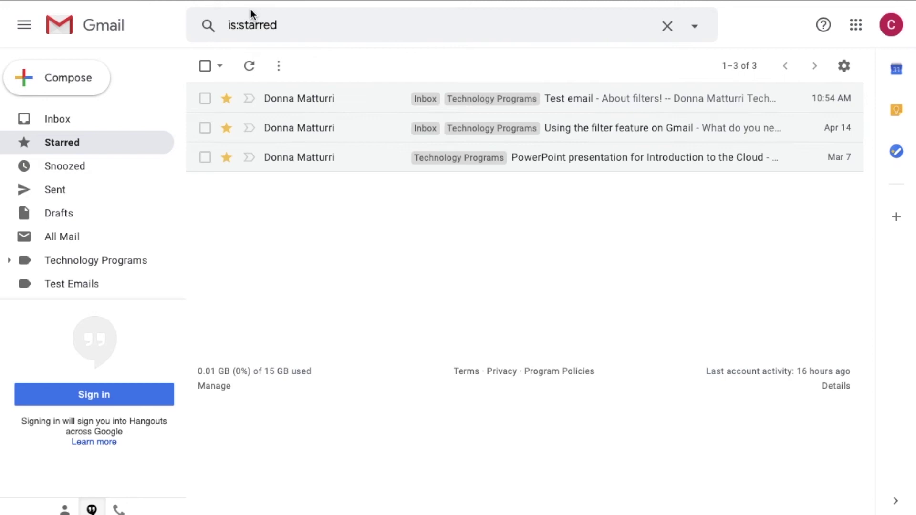
click(231, 28)
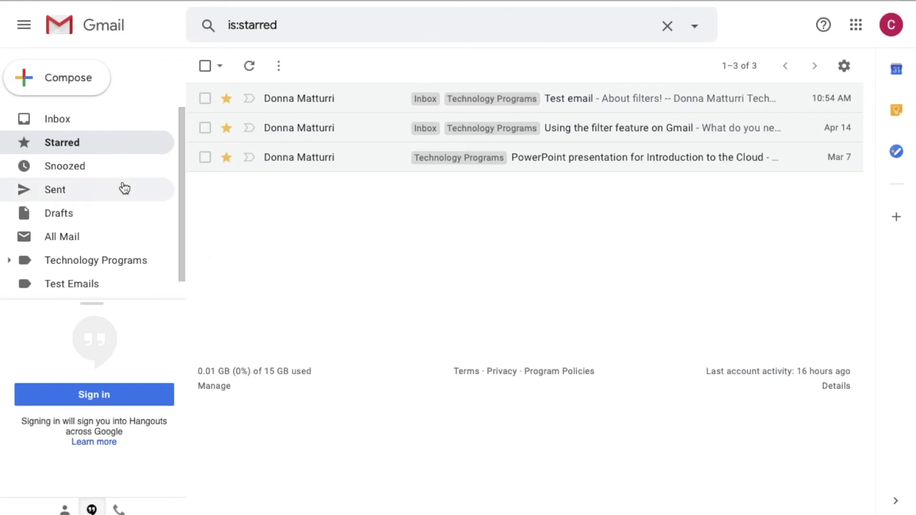
click(89, 118)
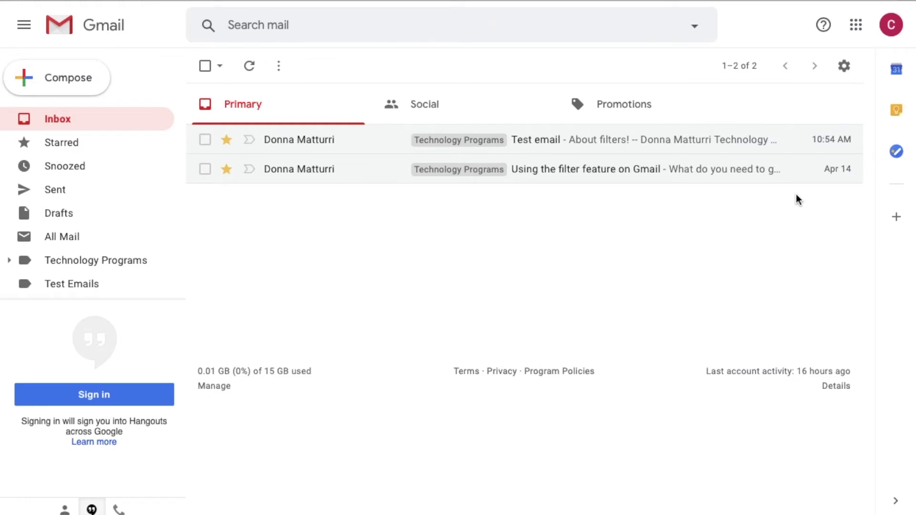
- In the general settings, add the red star, blue star, red exclamation mark and green check mark to the stars in use
click(844, 67)
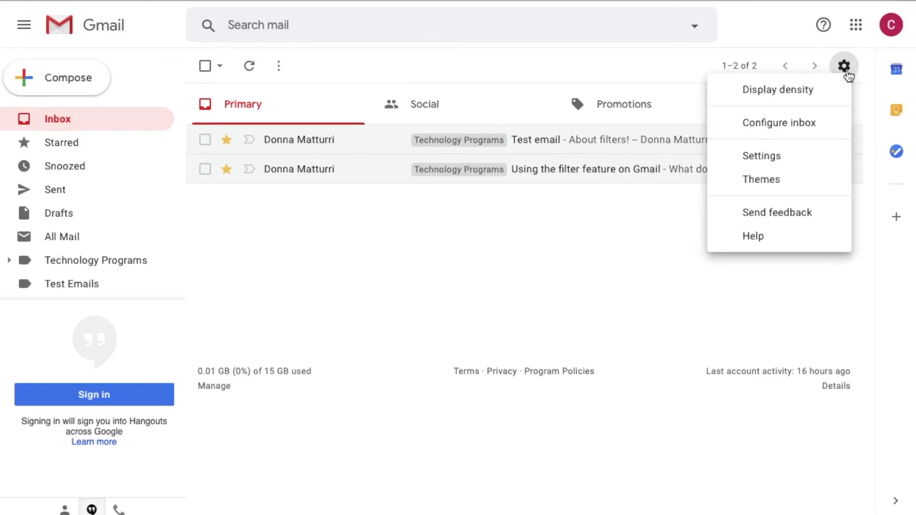
click(762, 153)
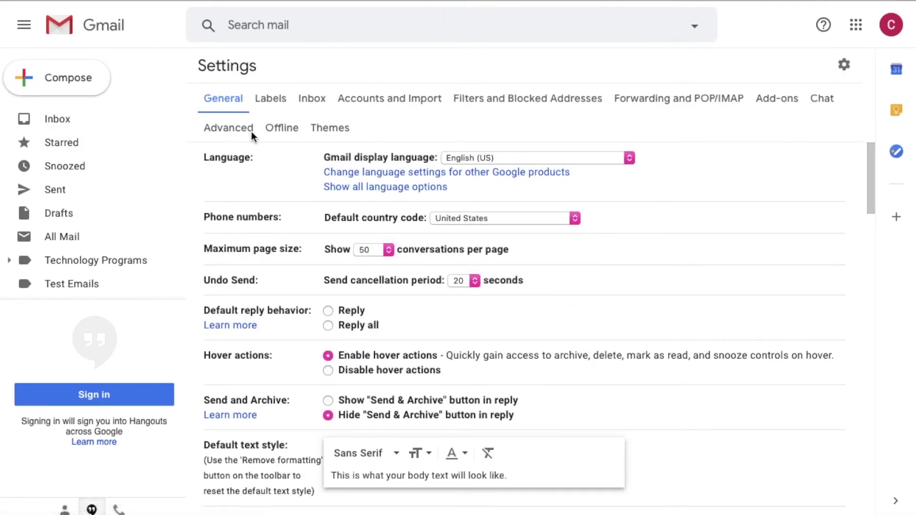
click(229, 98)
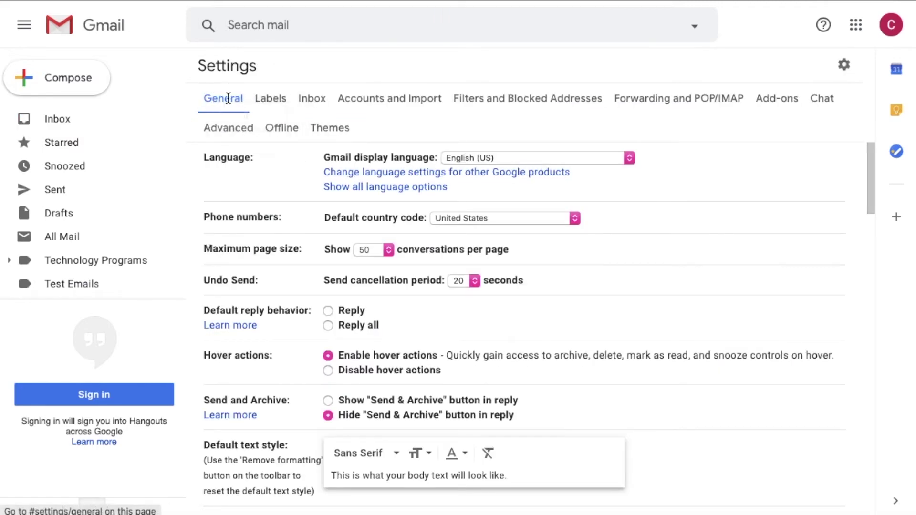
drag(872, 179, 858, 382)
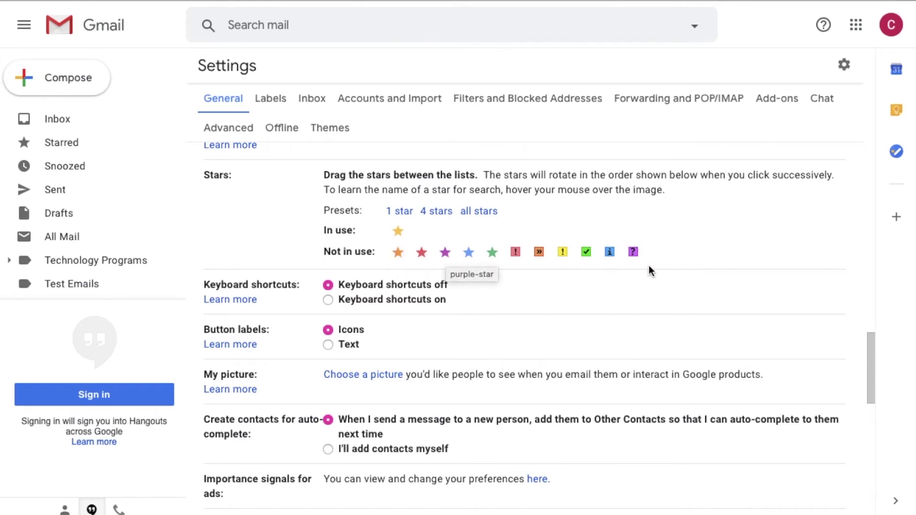
drag(419, 253, 445, 232)
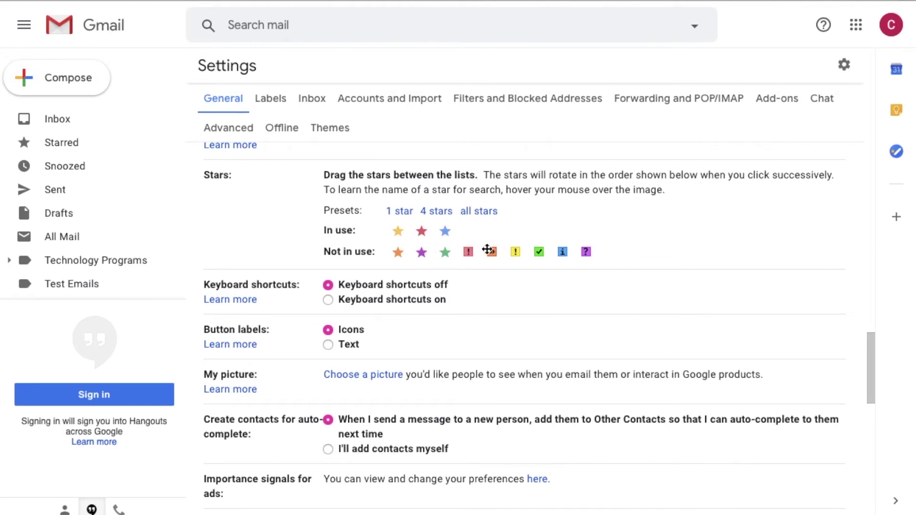
drag(470, 255, 468, 232)
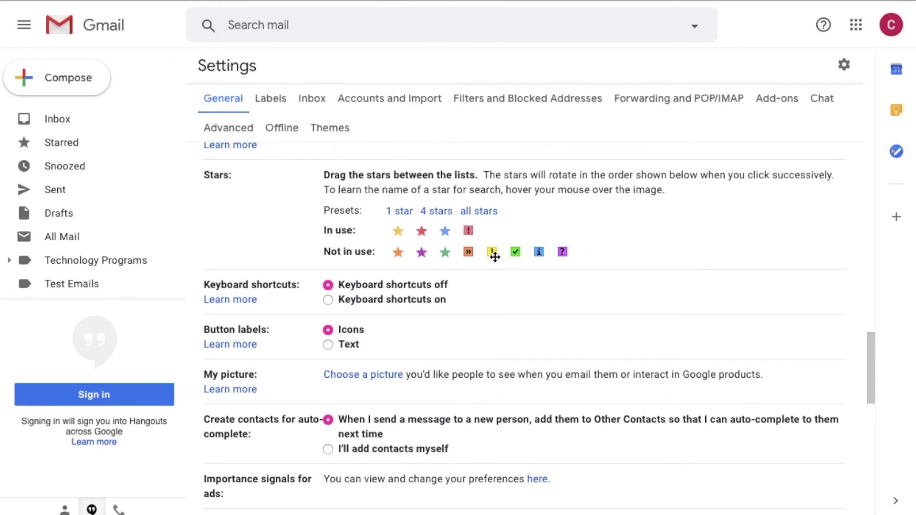
drag(515, 252, 491, 231)
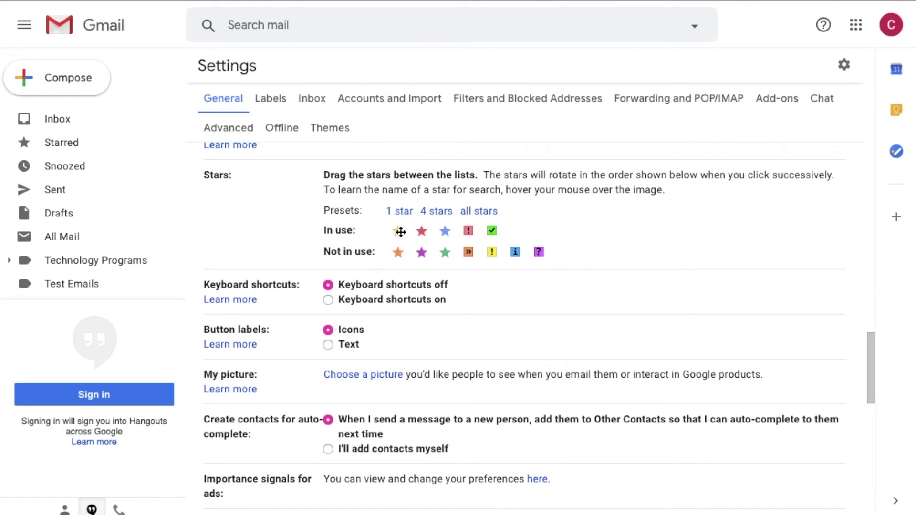
- Take the red star and the blue star out of the stars in use and save the settings changes
drag(421, 231, 574, 249)
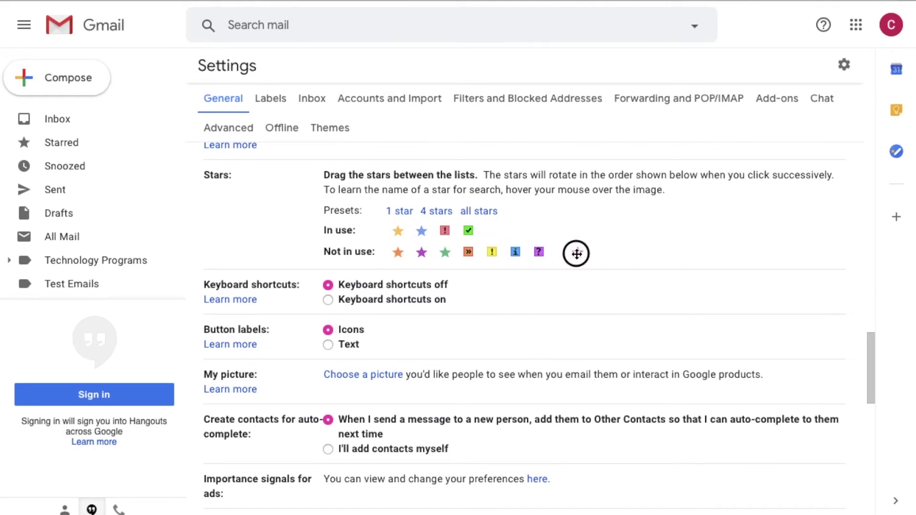
drag(421, 231, 590, 250)
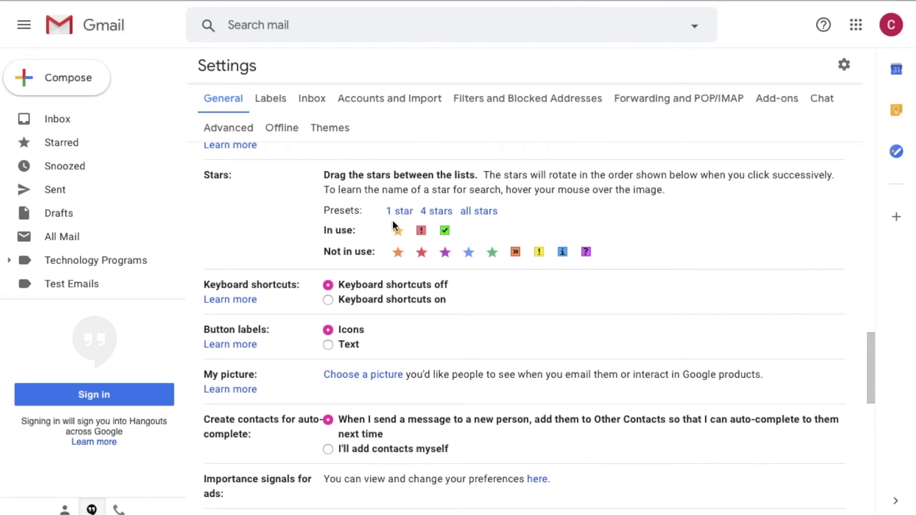
drag(865, 360, 863, 470)
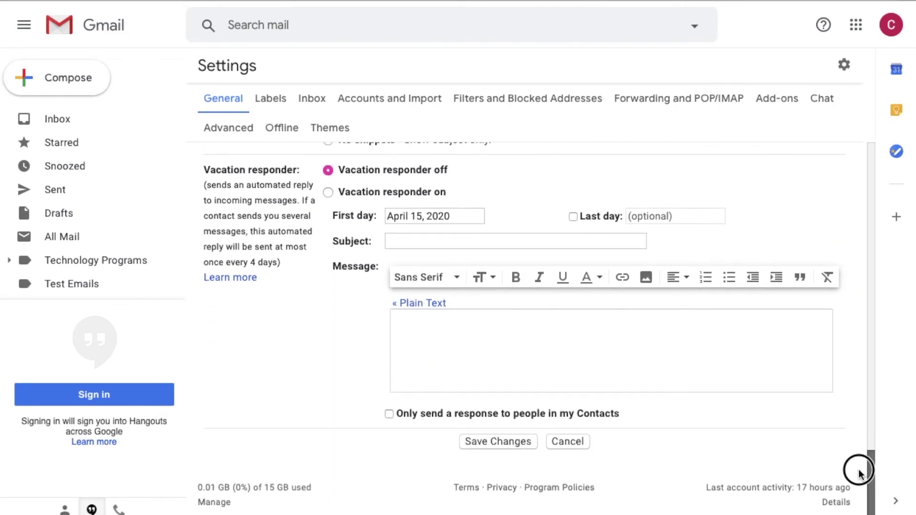
click(514, 442)
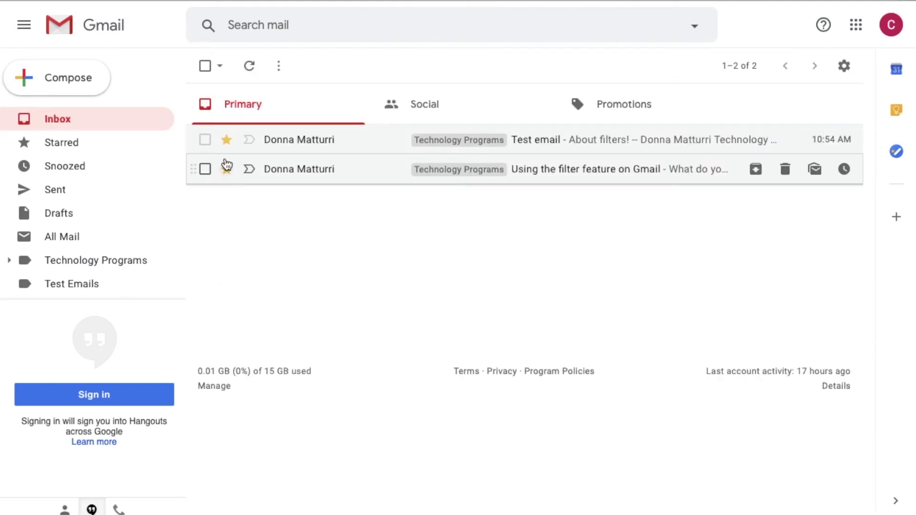
- Change the star on "Test email" in the inbox to the red exclamation mark
click(227, 142)
click(227, 141)
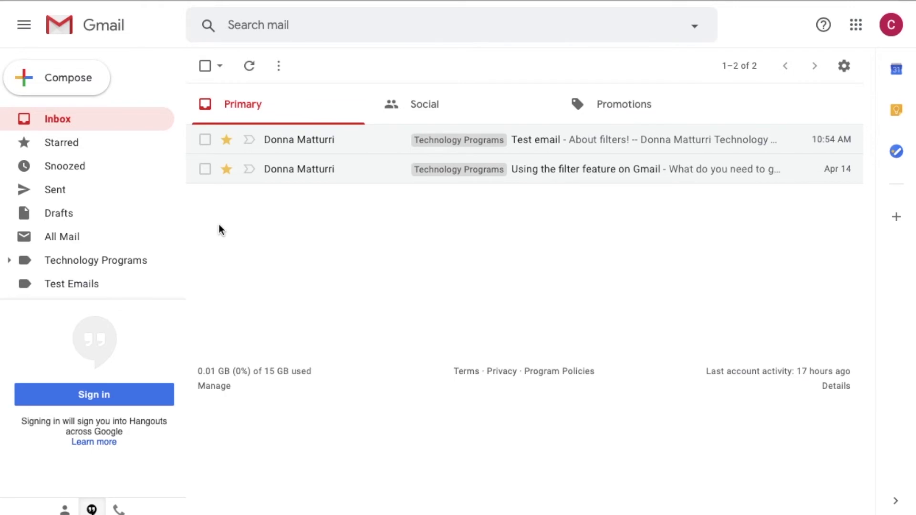
click(228, 140)
click(228, 139)
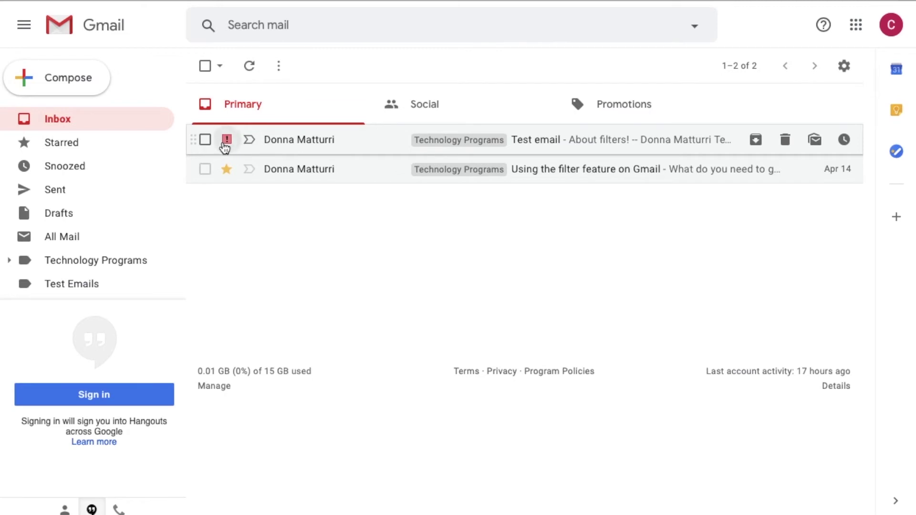
- Change the star on "Using the filter feature on Gmail" to the green check mark
click(227, 171)
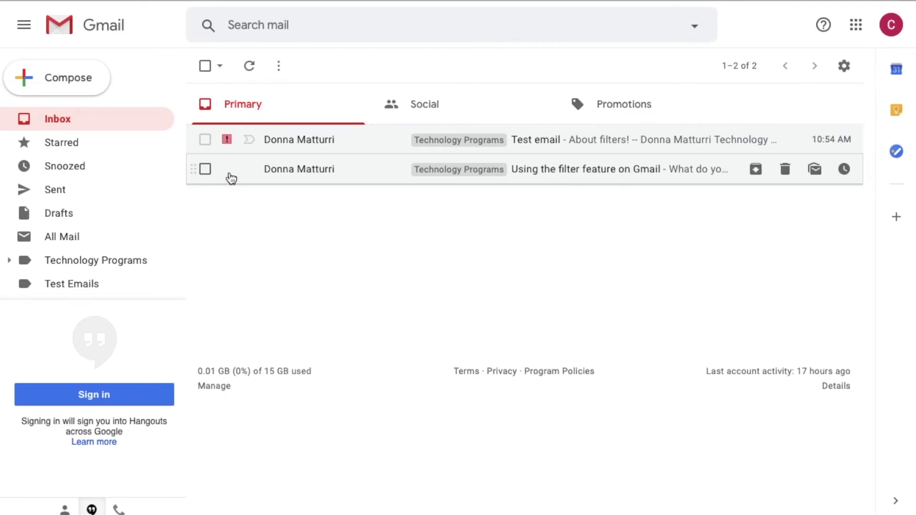
click(227, 174)
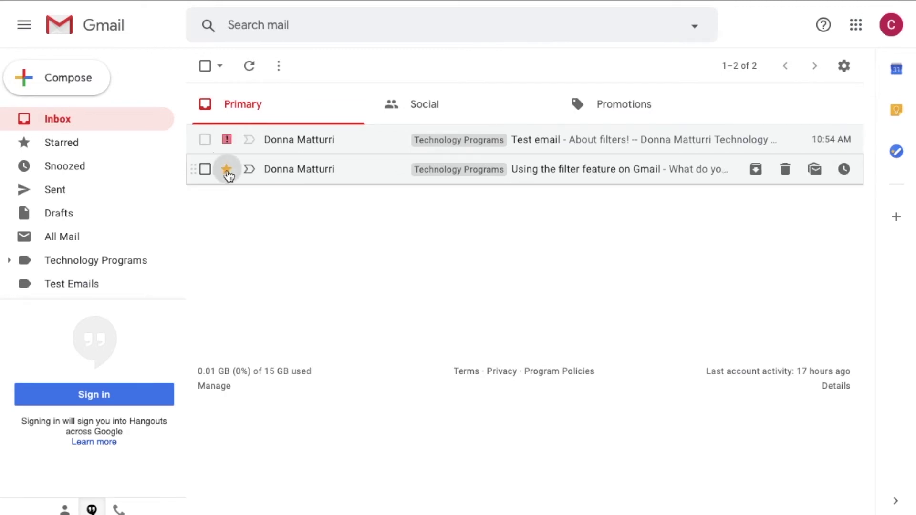
click(228, 174)
click(227, 170)
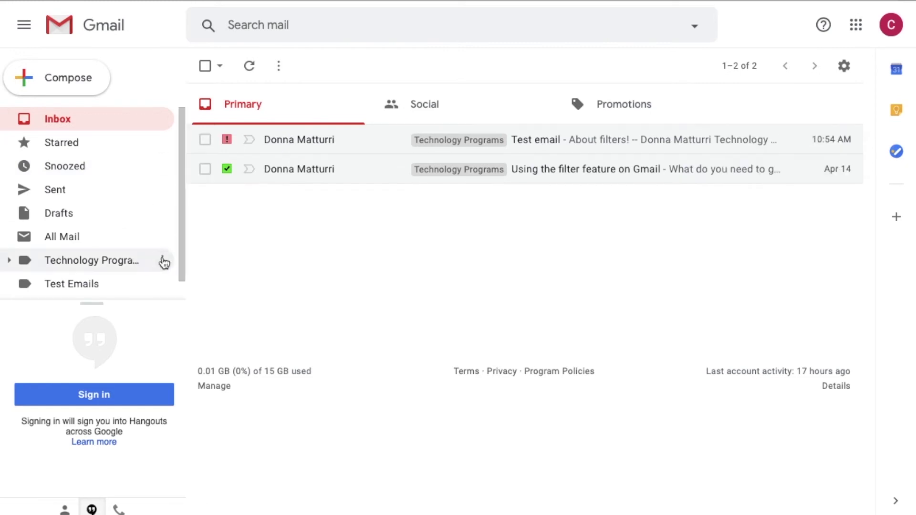
- View the starred messages and search for those with the green check mark using "has:green-check"
click(84, 145)
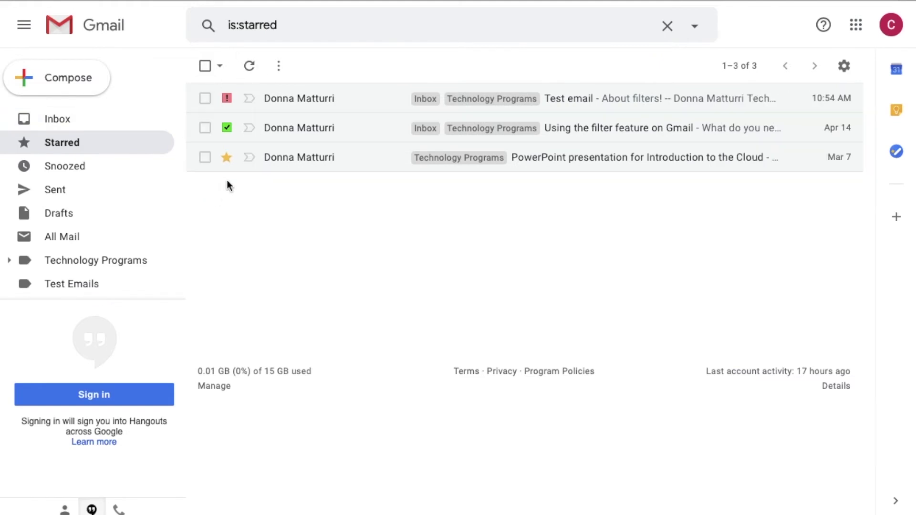
click(226, 157)
drag(300, 25, 226, 26)
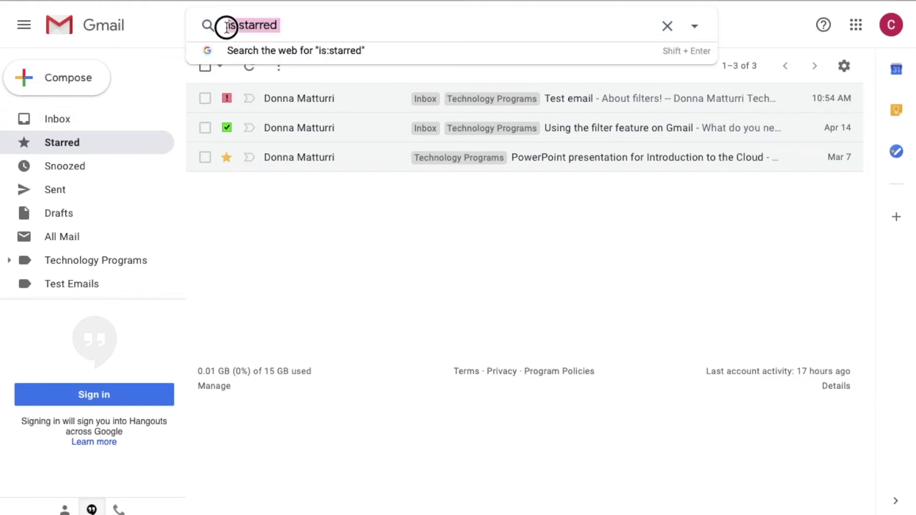
click(324, 29)
double_click(294, 28)
text(has:)
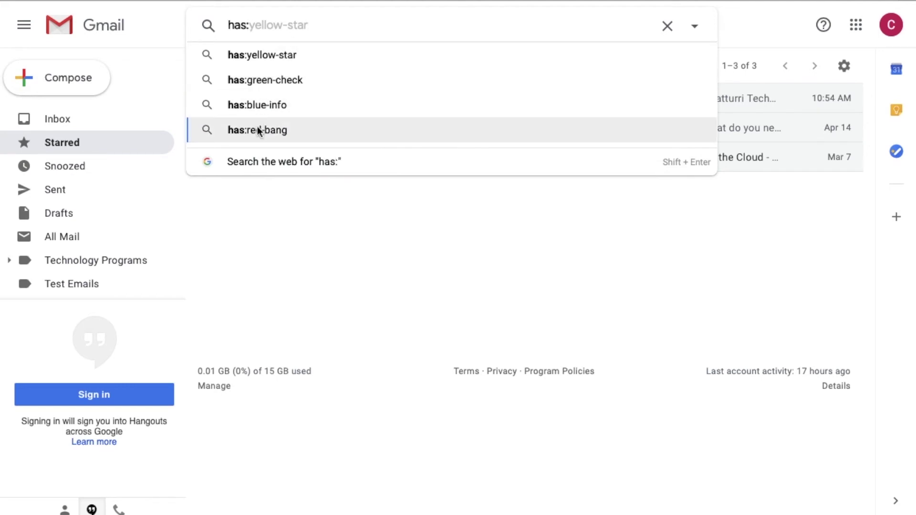
click(268, 83)
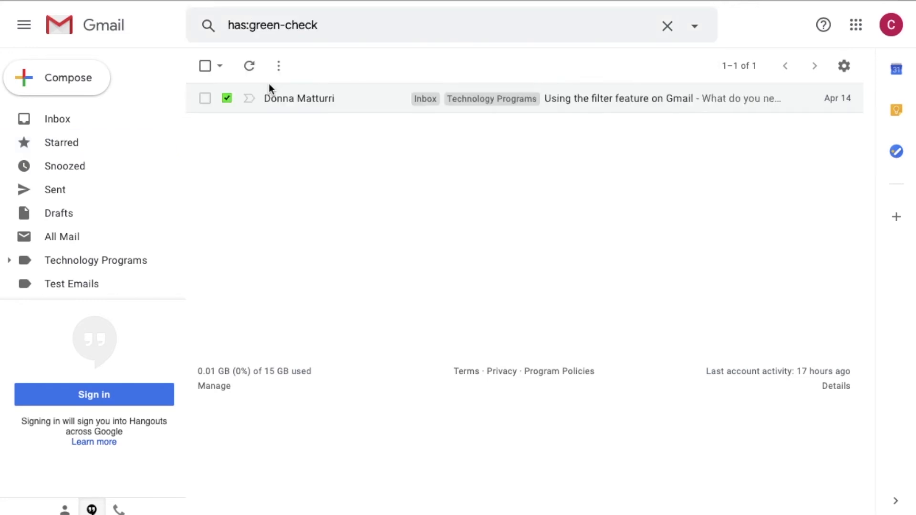
click(362, 14)
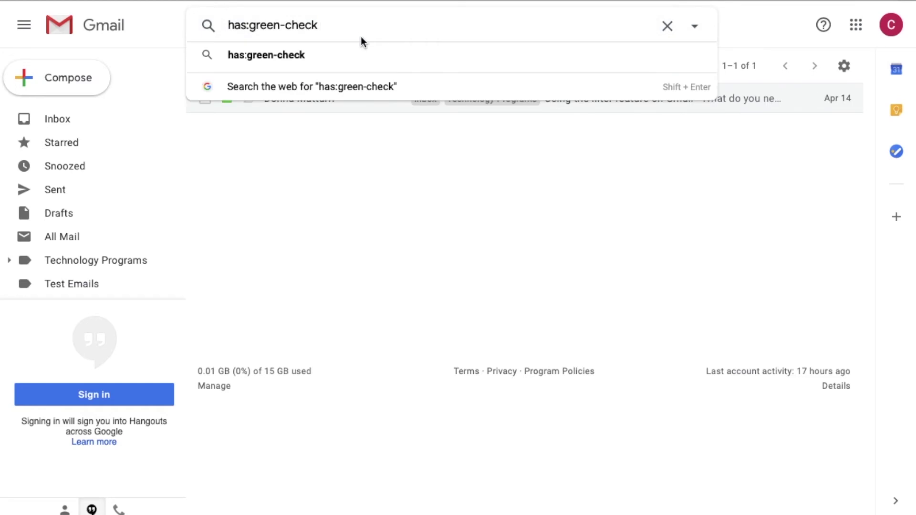
key(Return)
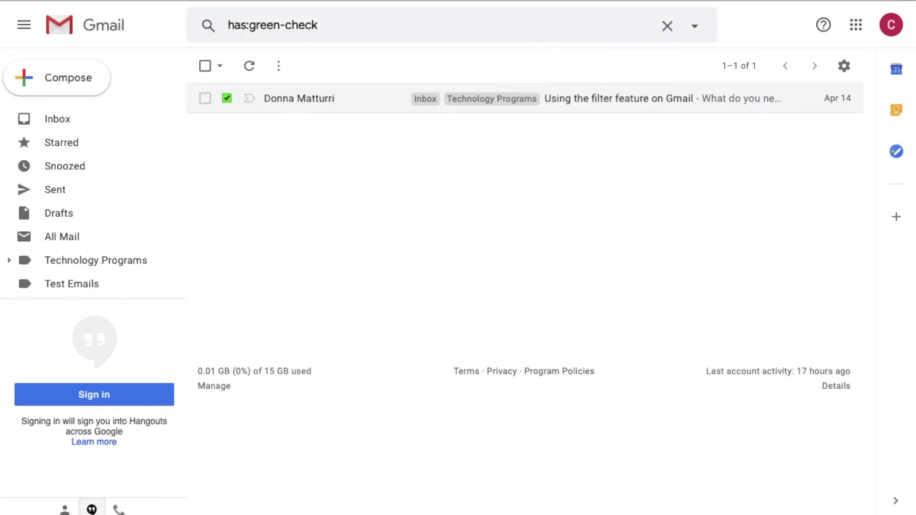
click(226, 96)
- Search for messages marked with the yellow star using "has:yellow-star"
click(253, 23)
drag(250, 22, 317, 22)
text(yell)
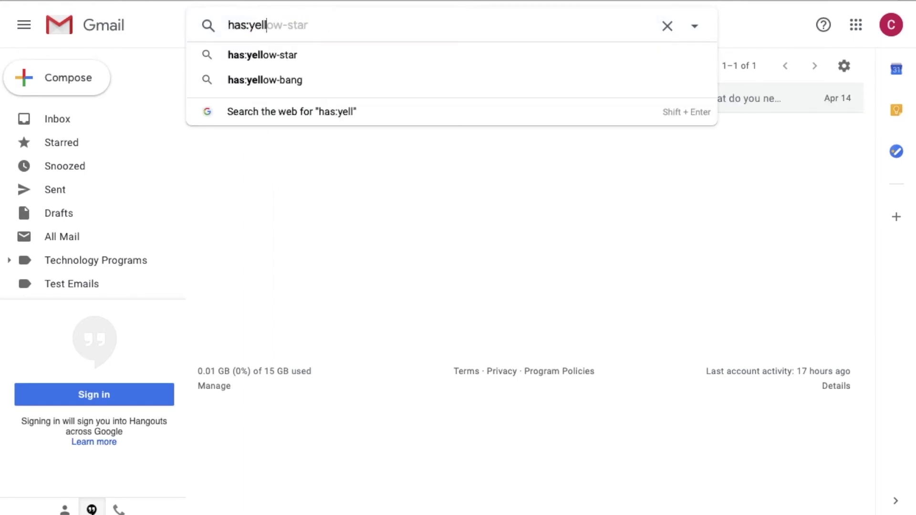
text(ow-star)
key(Return)
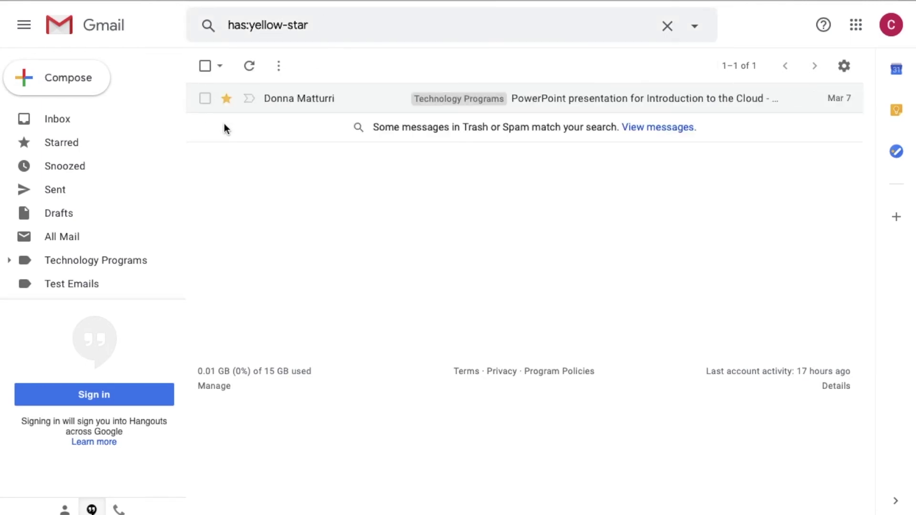
- Search for messages with the red exclamation mark using "has:red-bang", and return to the inbox
drag(308, 25, 250, 26)
text(red-ban)
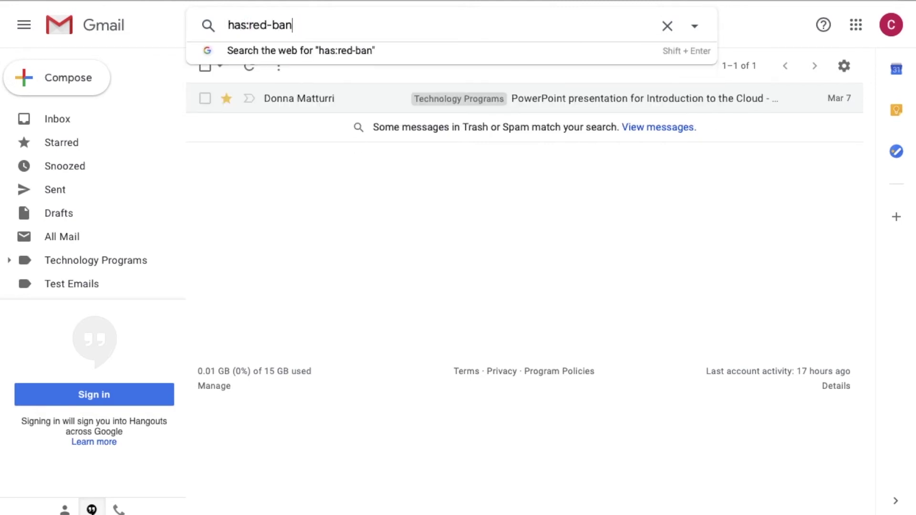
text(g)
key(Return)
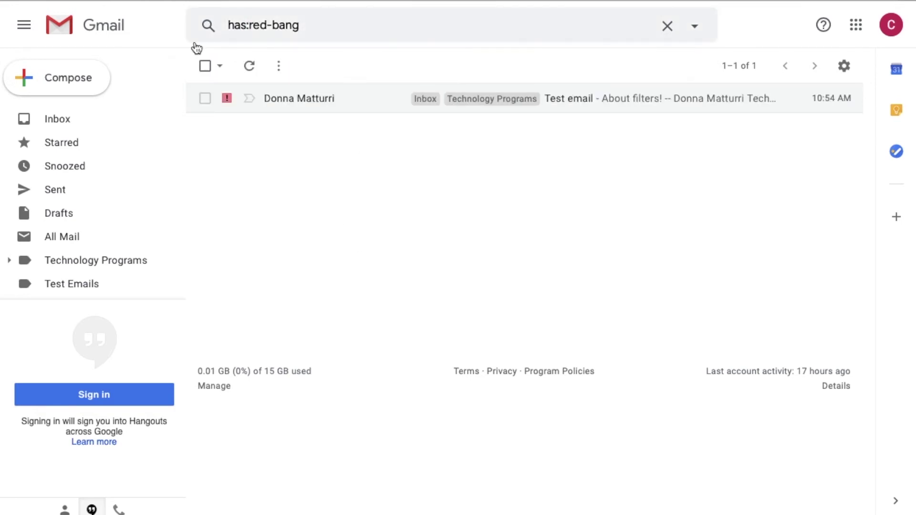
click(226, 100)
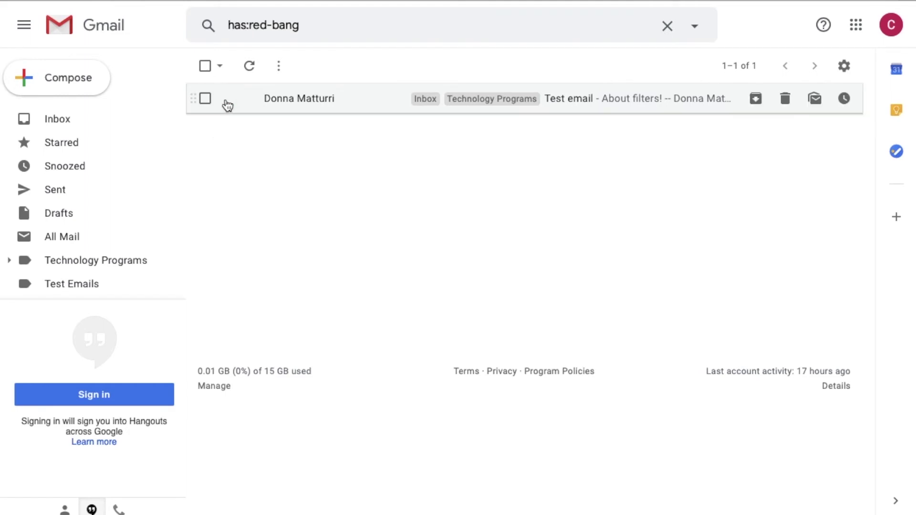
click(52, 119)
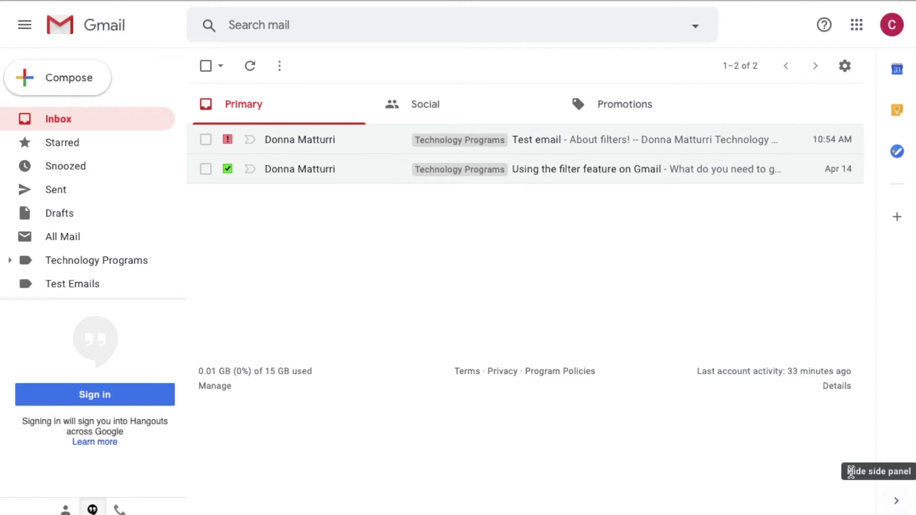
- Hide and reshow the side panel, and open Calendar in it beside the inbox
click(895, 504)
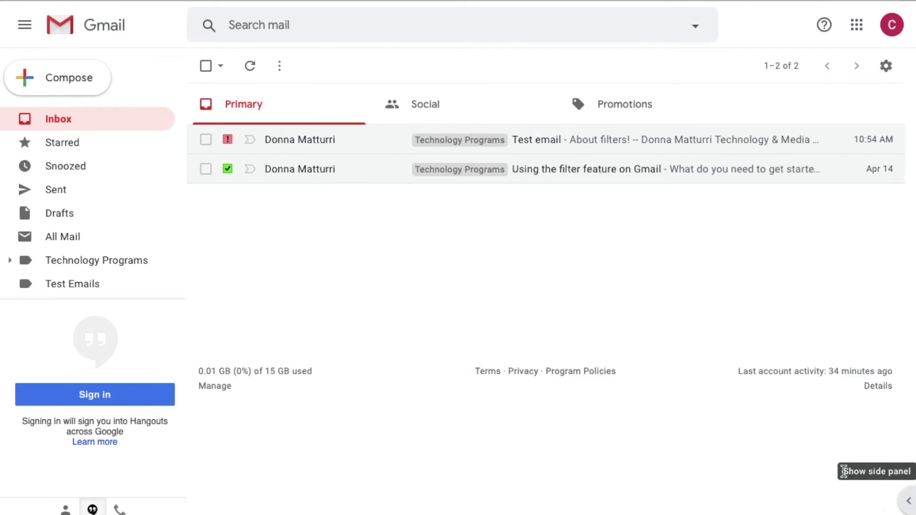
click(907, 501)
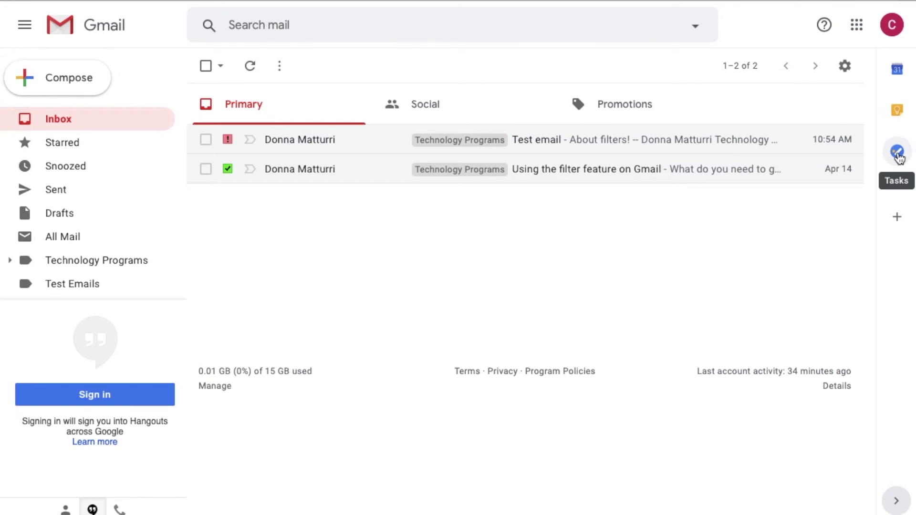
click(891, 80)
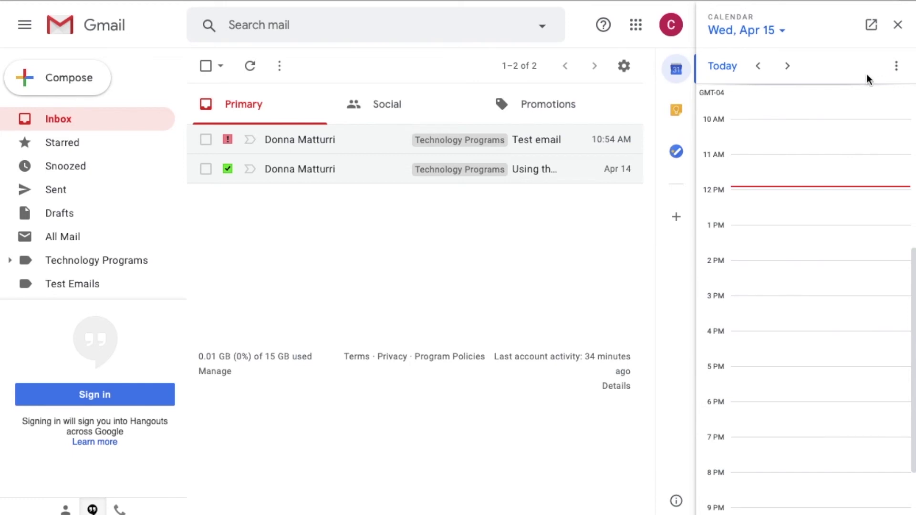
- Browse the Calendar's month overview forward to June 2020 and back to April 2020, and close the overview
click(749, 33)
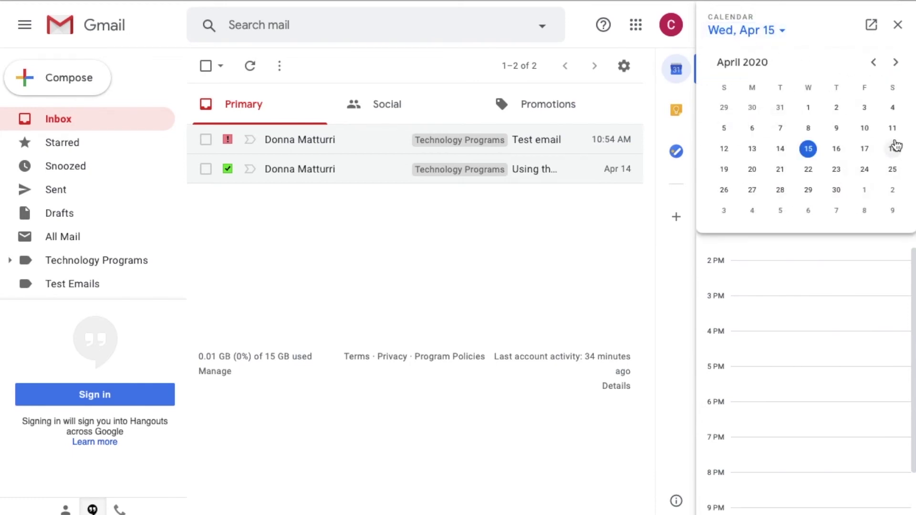
click(893, 72)
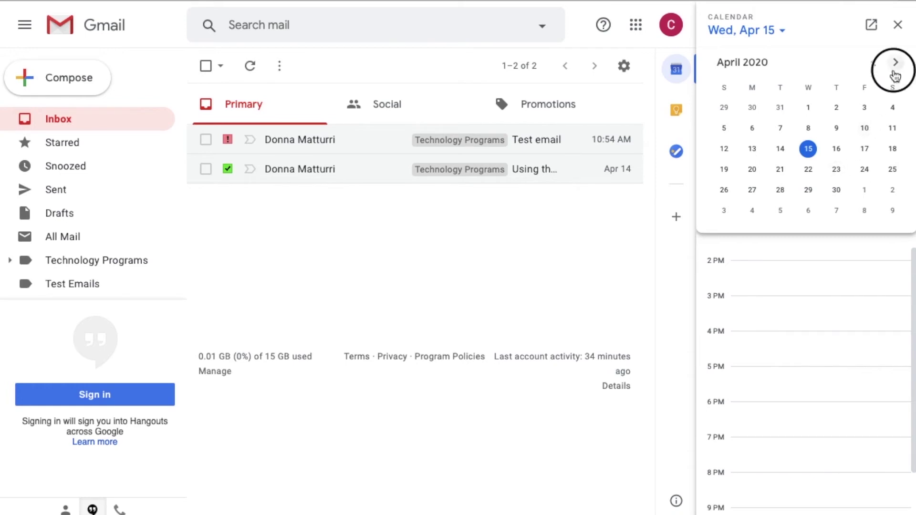
click(894, 73)
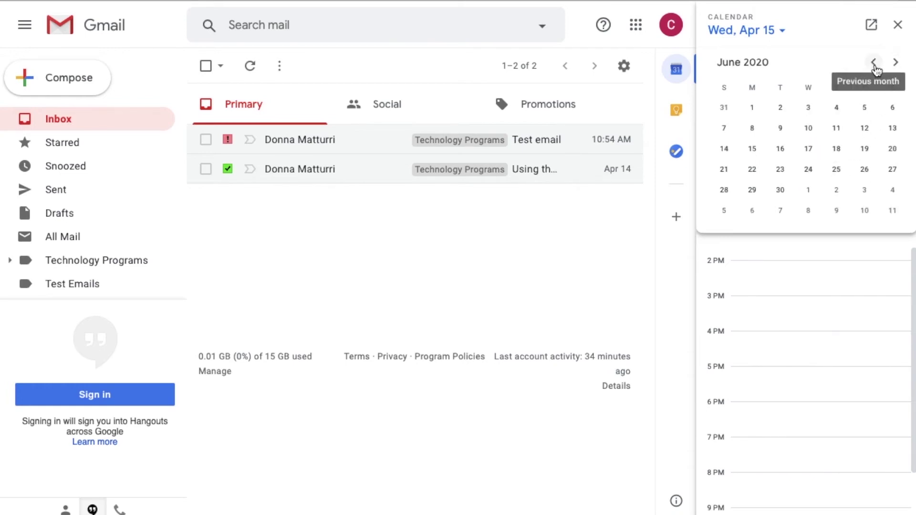
click(874, 67)
click(875, 67)
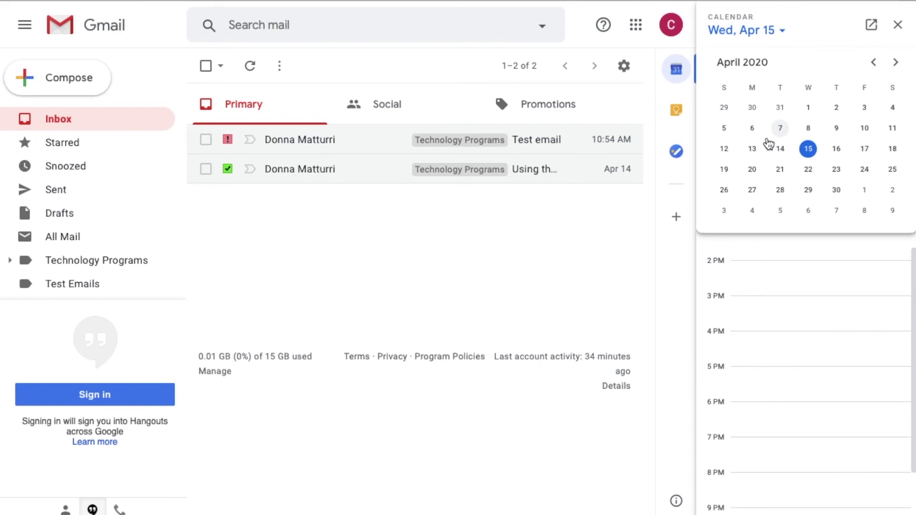
click(899, 25)
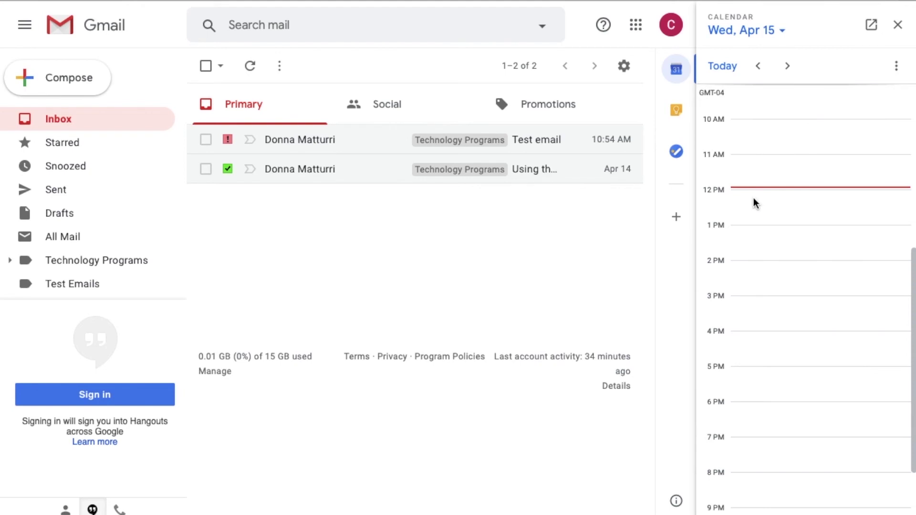
- Create and save a calendar event titled "Gmail Event!" on Apr 15, 2020 from 12:00pm to 1:00pm
click(748, 198)
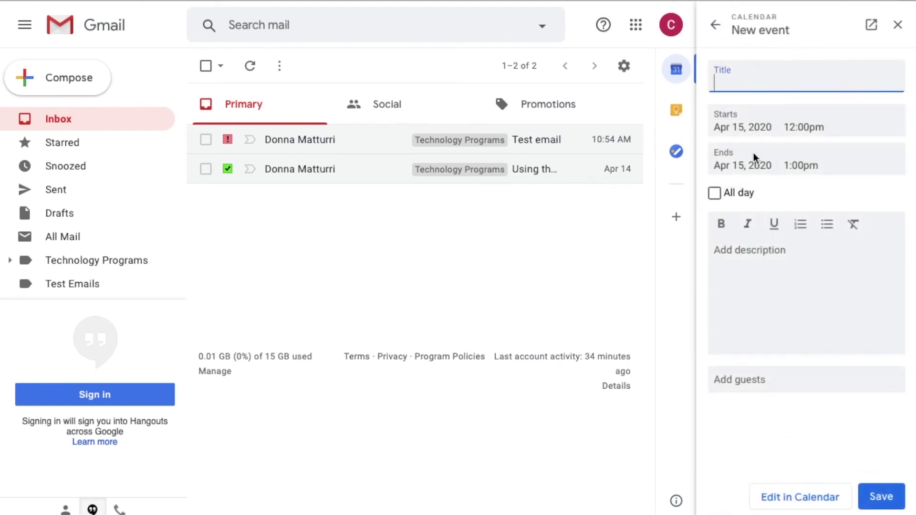
text(Gmail Event!)
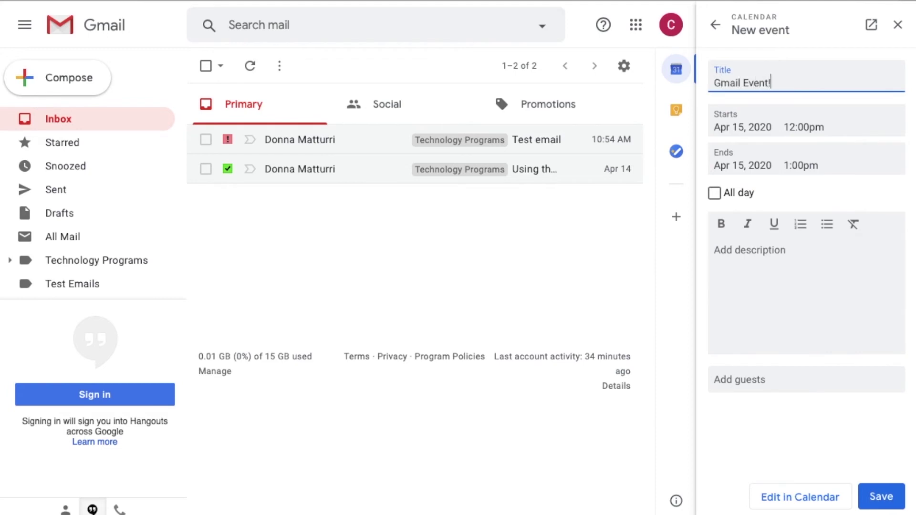
click(772, 279)
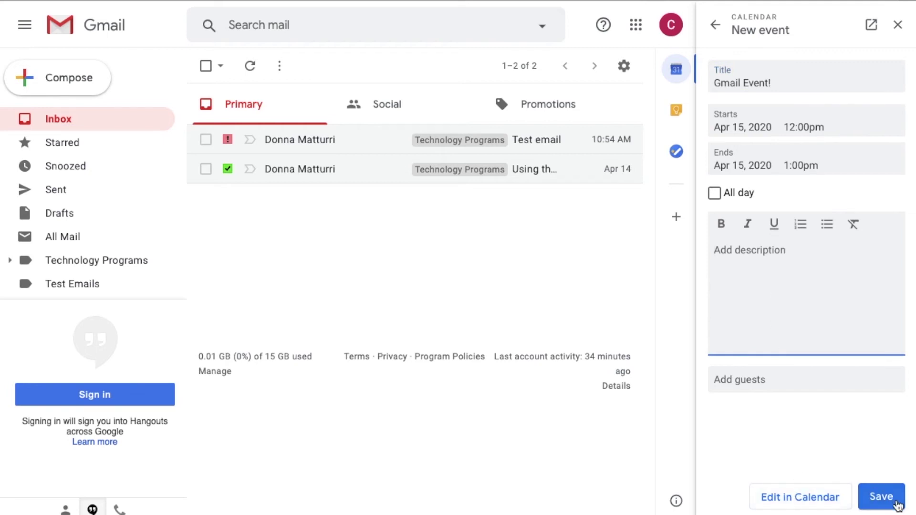
click(881, 497)
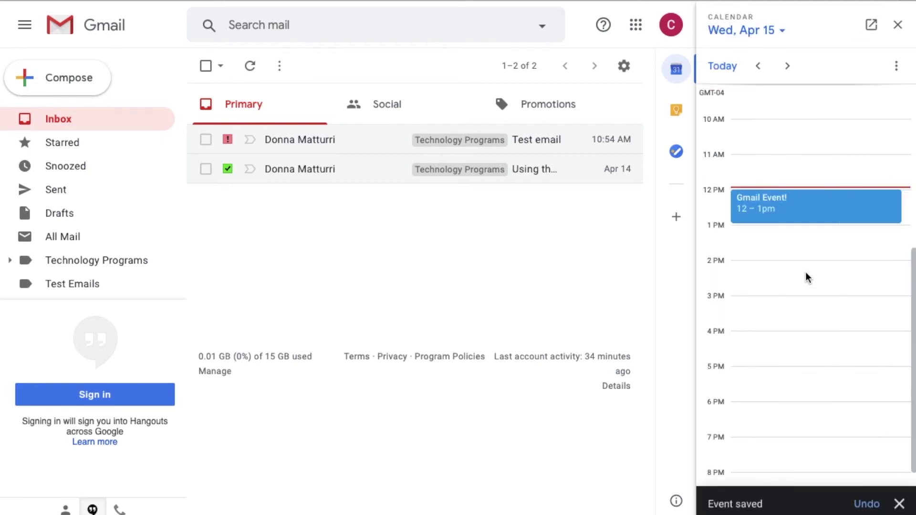
- View the day's schedule in the full Google Calendar and switch back to the Gmail inbox
click(871, 26)
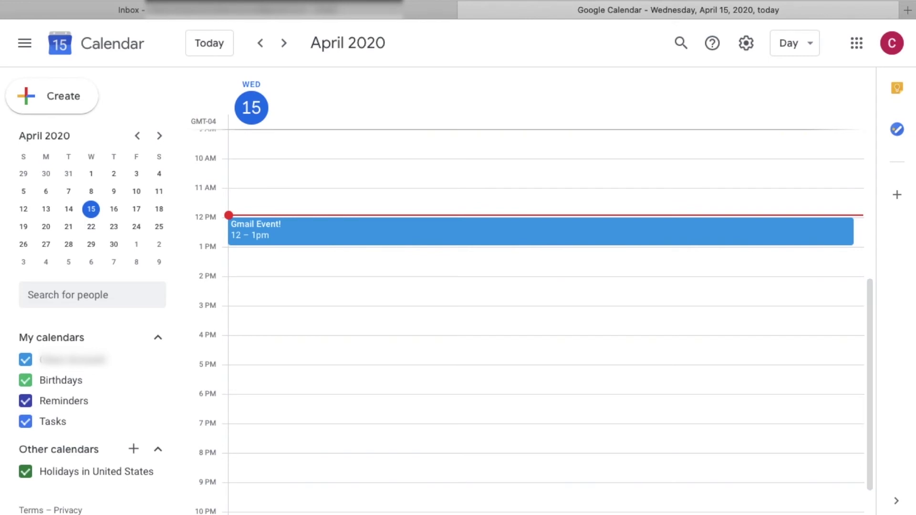
click(467, 11)
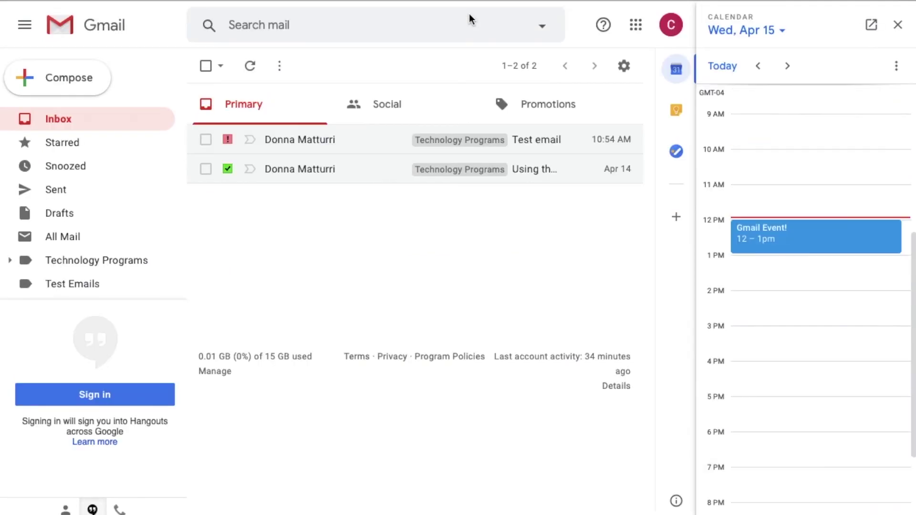
- Replace Calendar with Keep in the side panel and save a new note reading "Don;t forget video part 3!!"
click(899, 28)
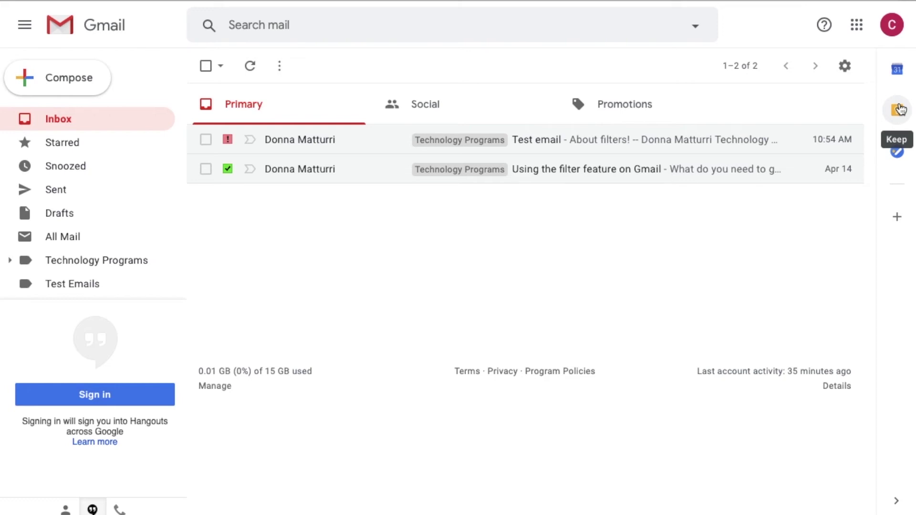
click(898, 110)
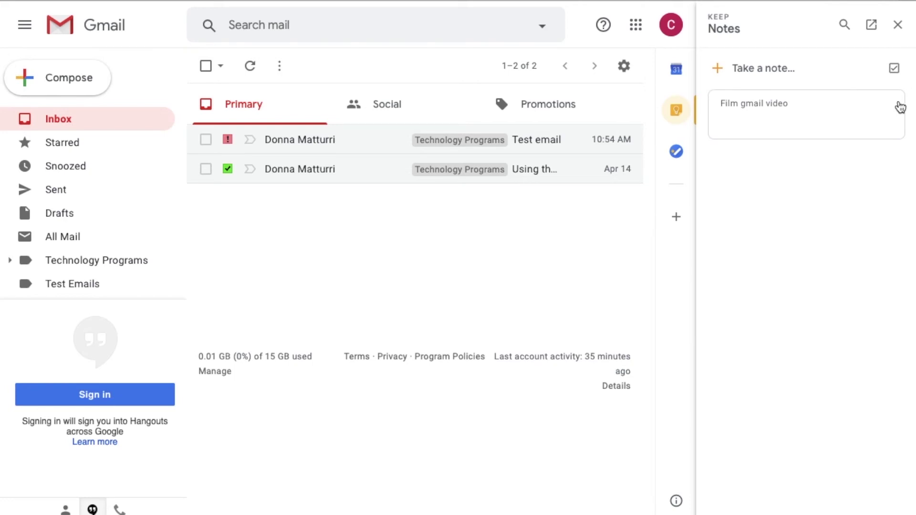
click(747, 71)
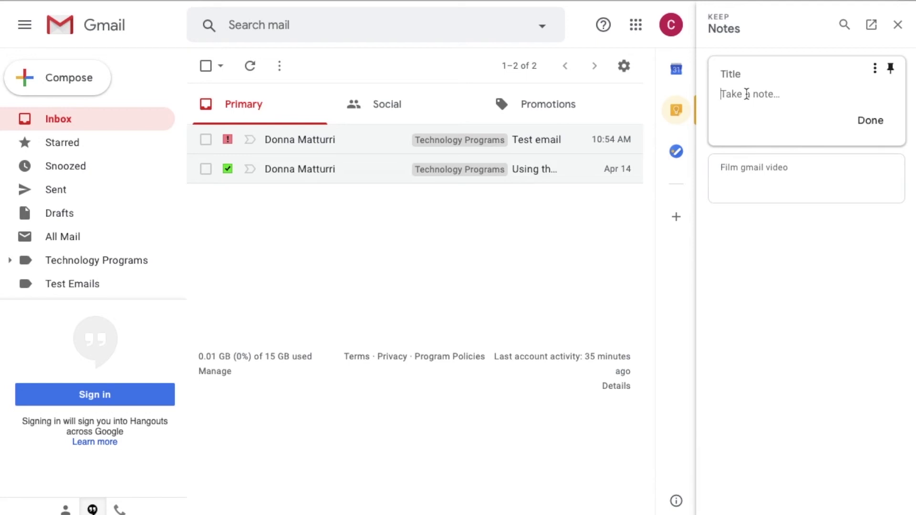
text(Don;t forget vi)
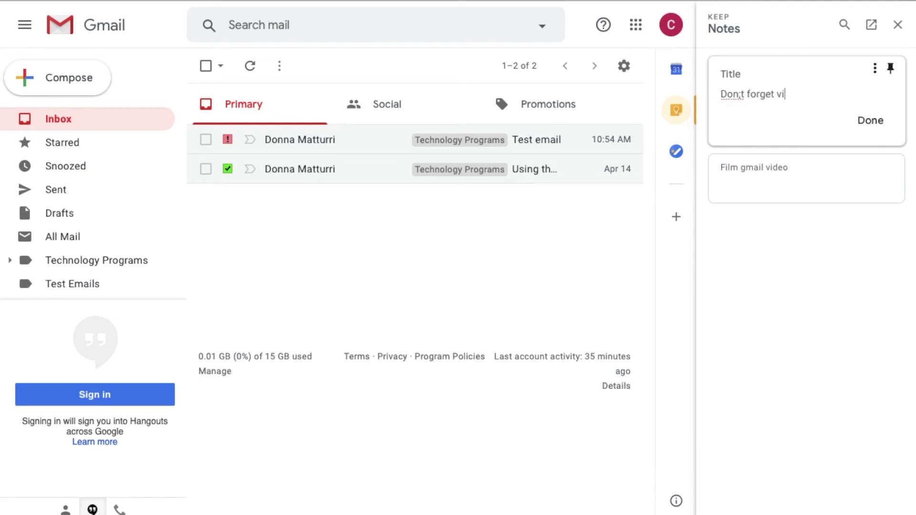
text(deo part 3!!)
click(854, 130)
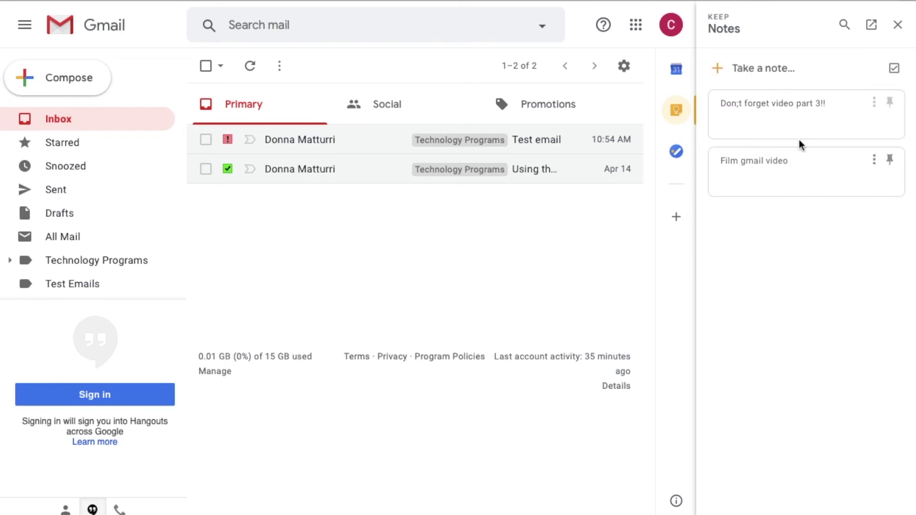
- Delete the "Don;t forget video part 3!!" and "Film gmail video" notes, and close Keep
click(880, 104)
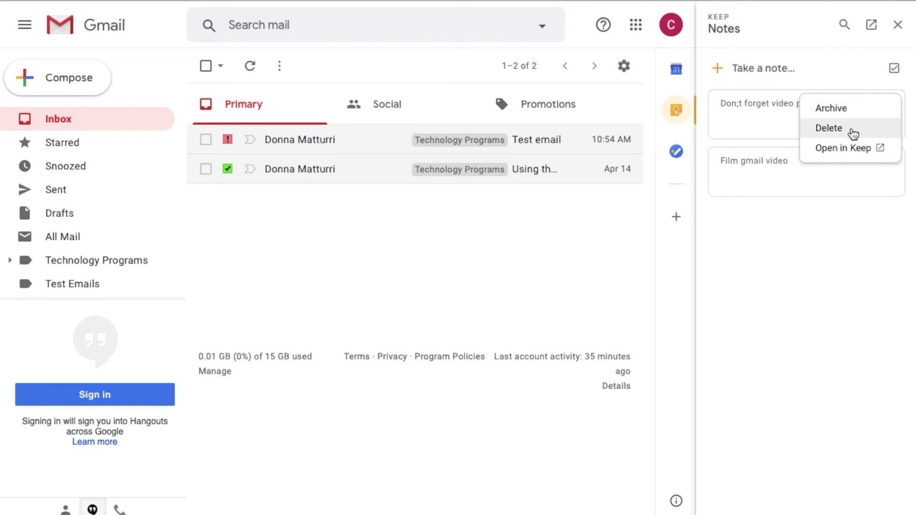
click(850, 131)
click(876, 104)
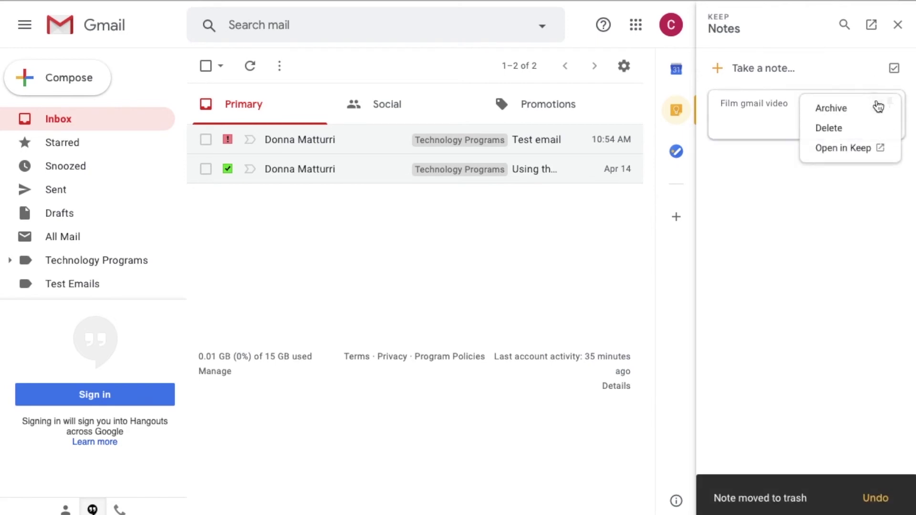
click(849, 132)
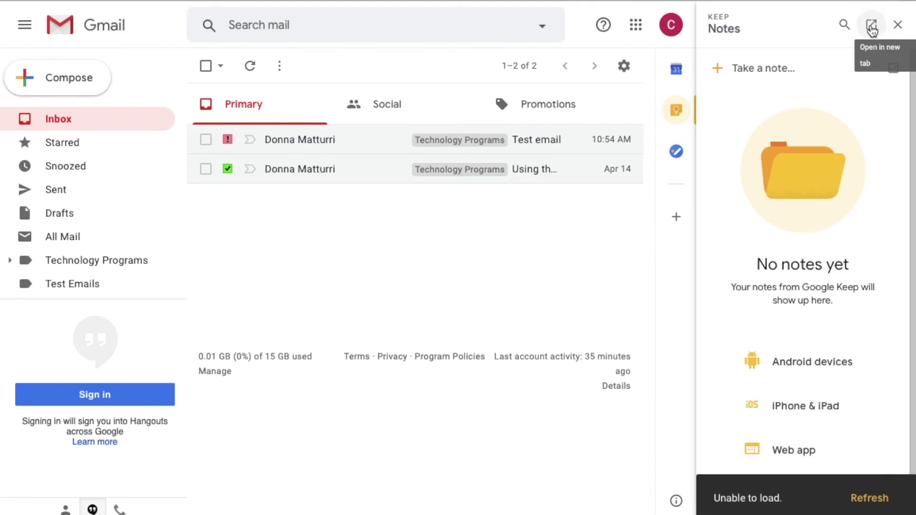
click(898, 22)
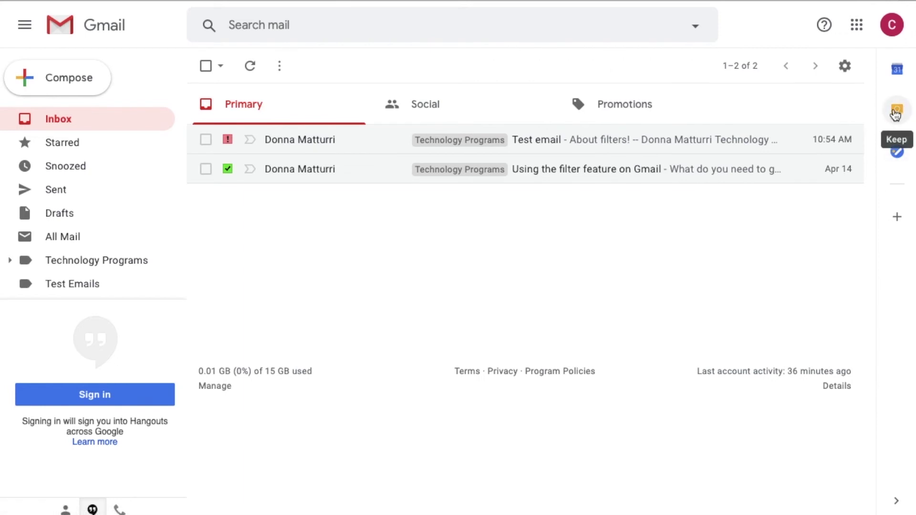
- Open Tasks in the side panel and add a task titled "Film Google Docs video" to My Tasks
click(897, 152)
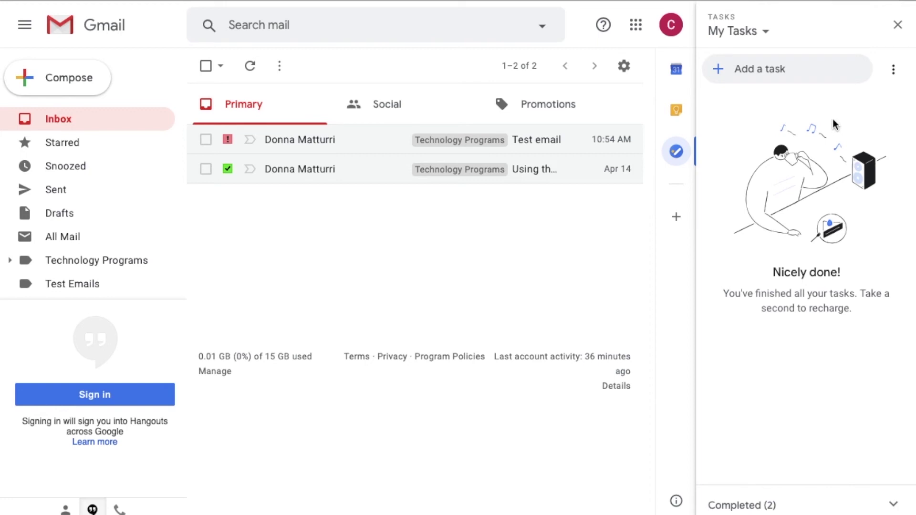
click(813, 79)
text(Fi)
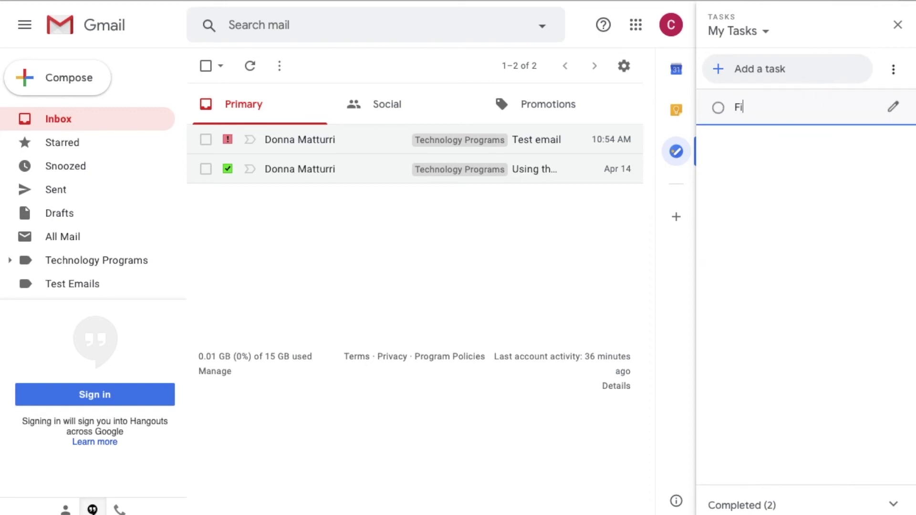
text(lm Google Docs video)
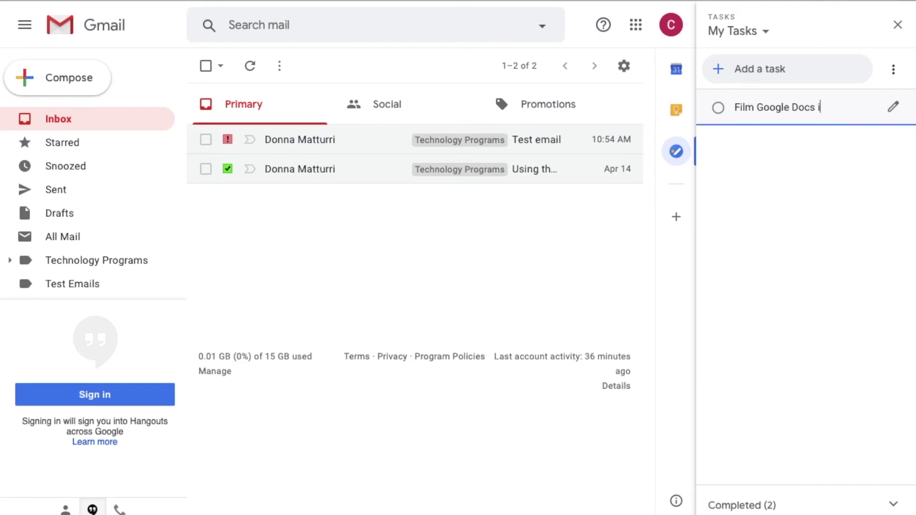
- Edit the details of the "Film Google Docs video" task and add a subtask titled "Part 1"
click(890, 112)
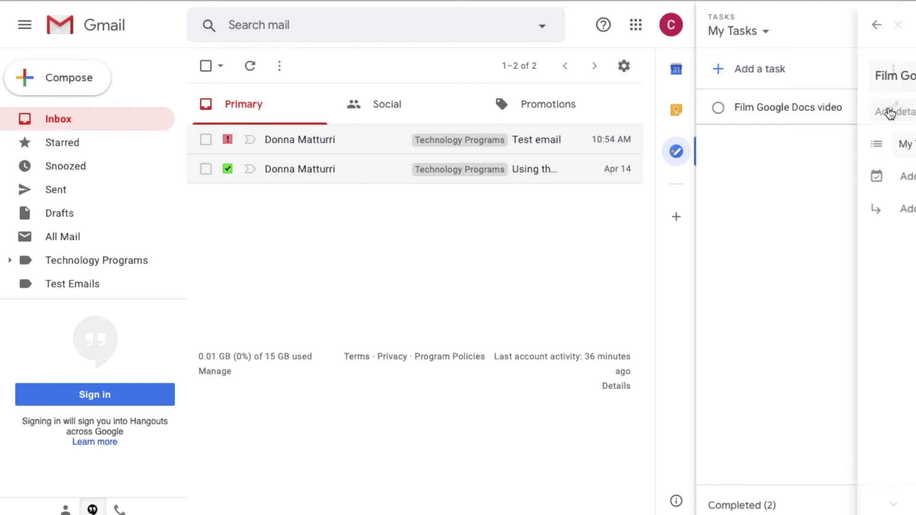
click(785, 111)
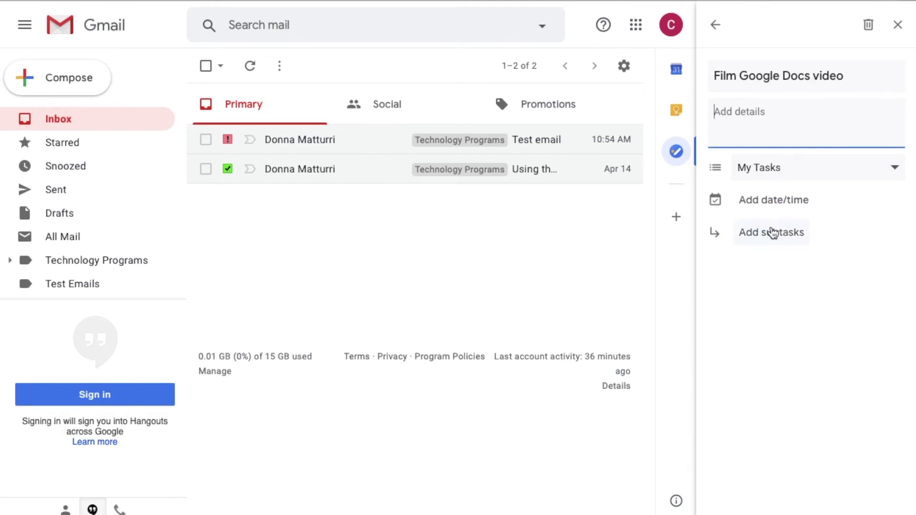
click(778, 247)
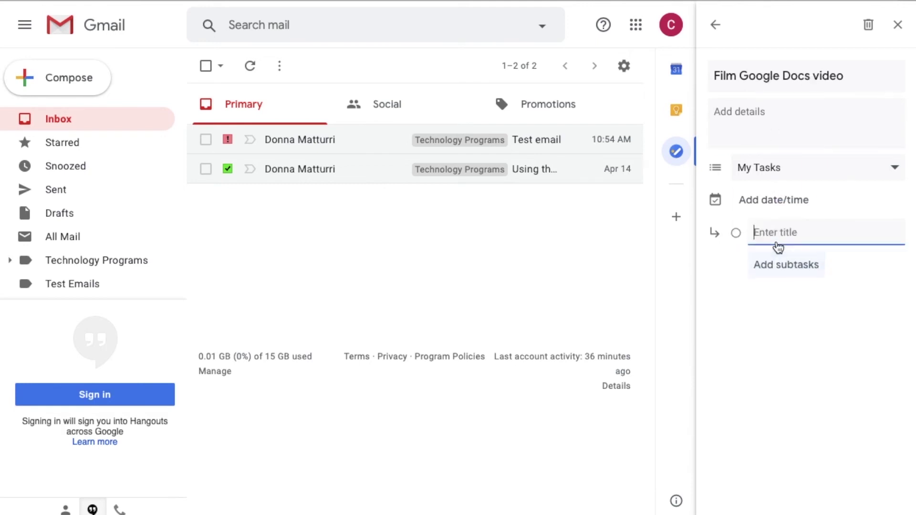
text(Part 1)
- Schedule the "Film Google Docs video" task for April 16, 2020 at 9:00 AM and return to the task list
click(748, 201)
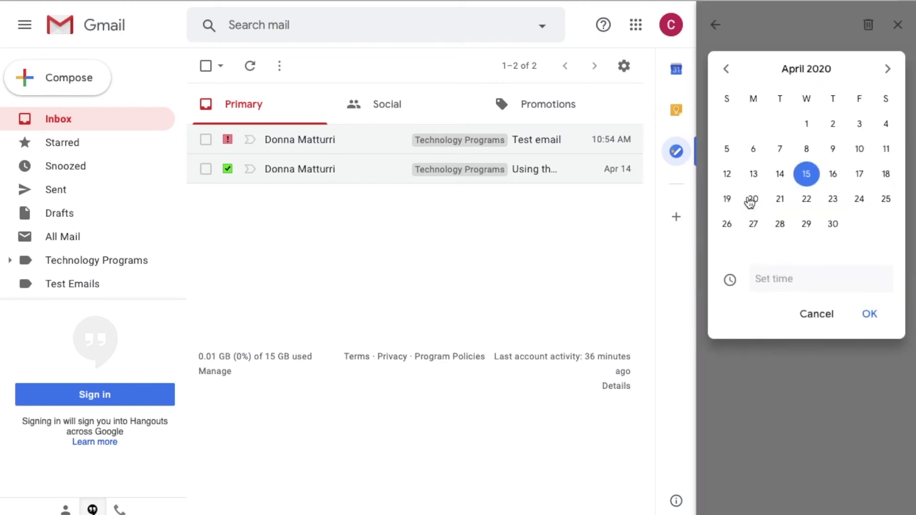
click(832, 175)
click(796, 278)
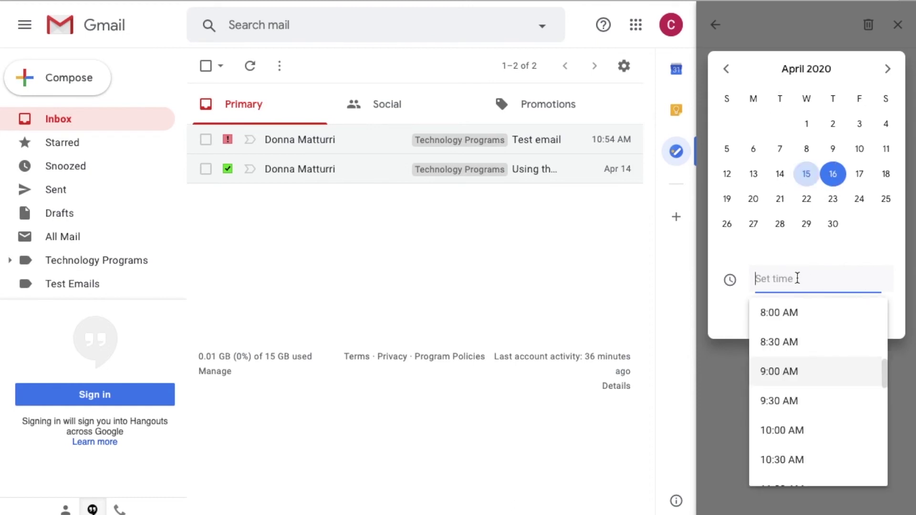
click(791, 371)
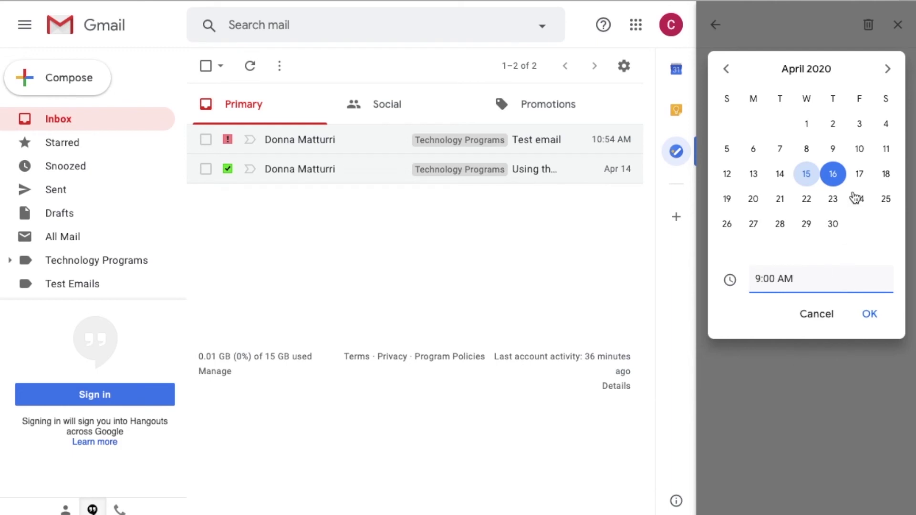
click(876, 319)
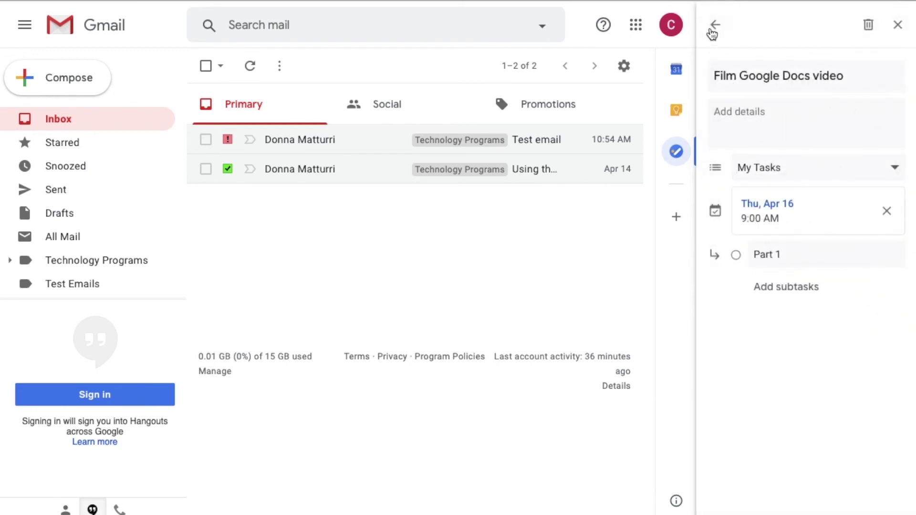
click(713, 26)
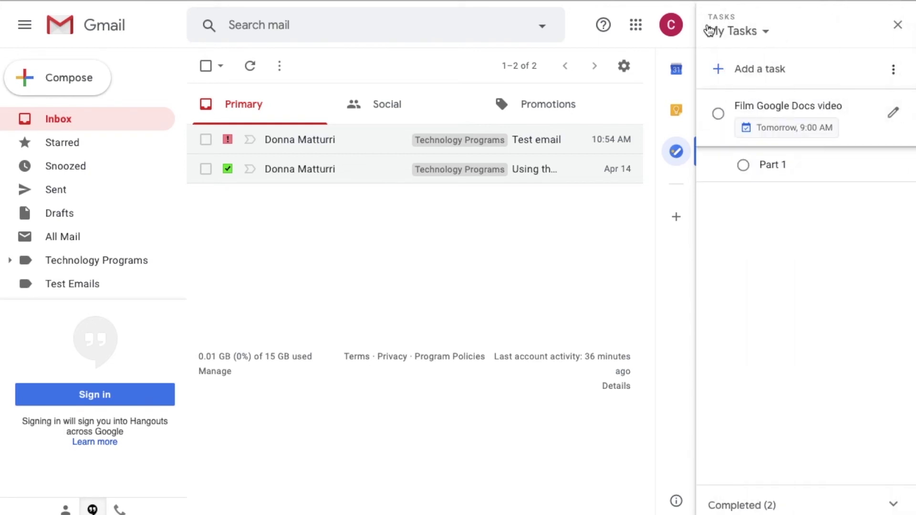
- View the "Film Google Docs video" task on Apr 16 in the full Google Calendar and switch back to Gmail
click(676, 71)
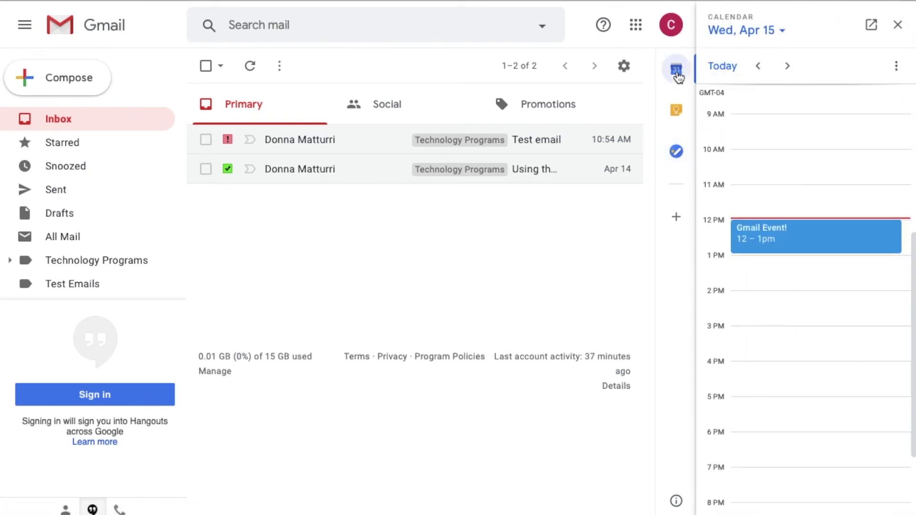
click(786, 65)
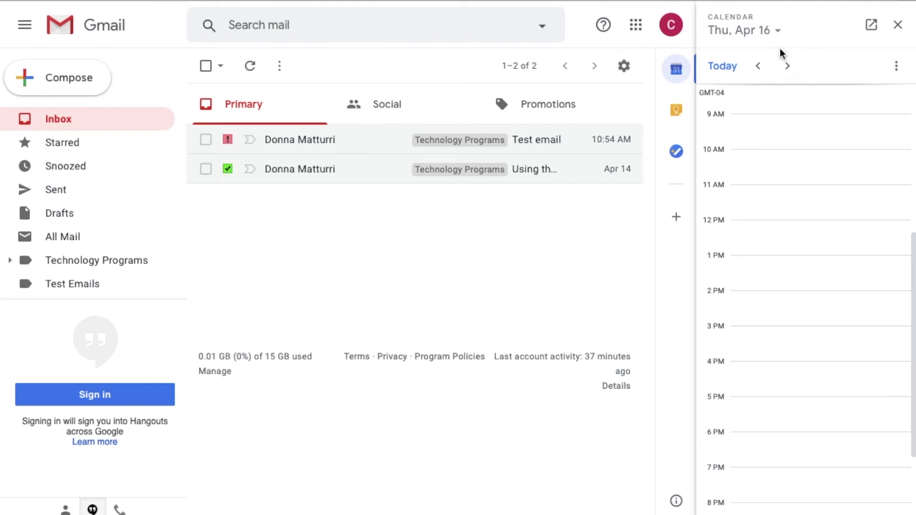
click(871, 26)
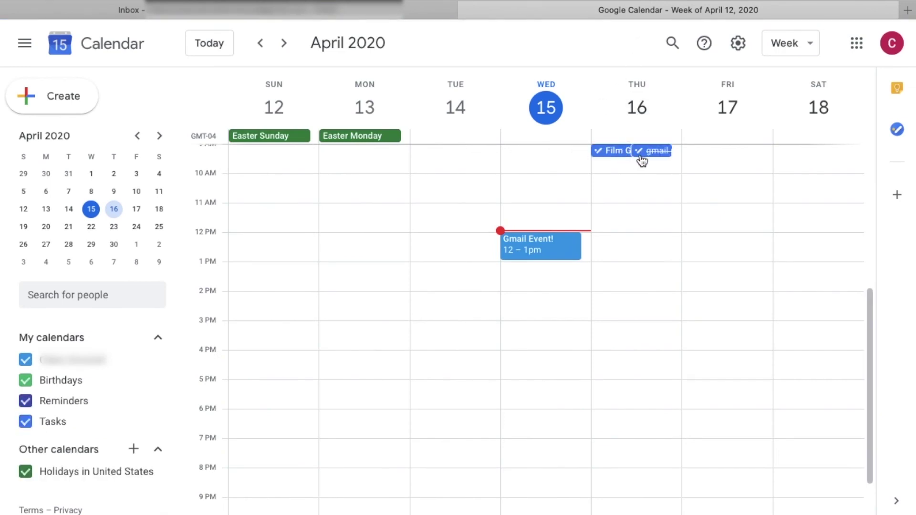
click(622, 151)
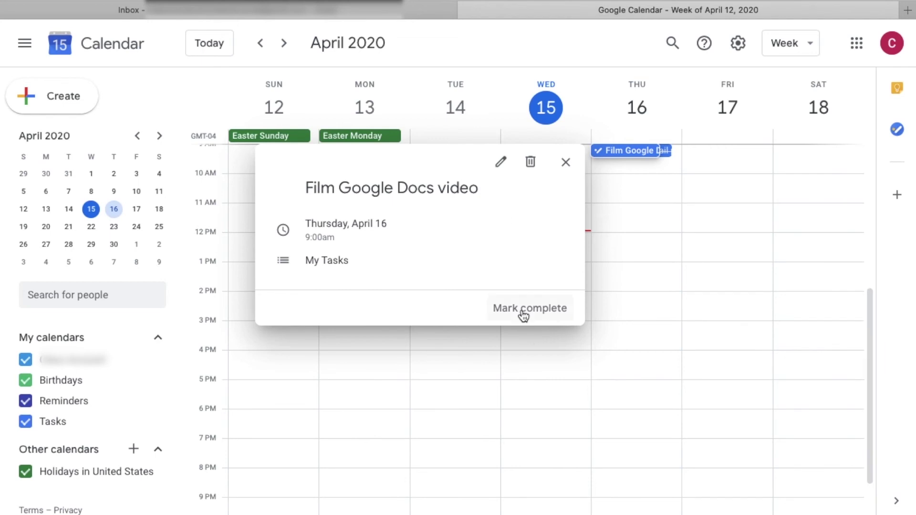
click(381, 12)
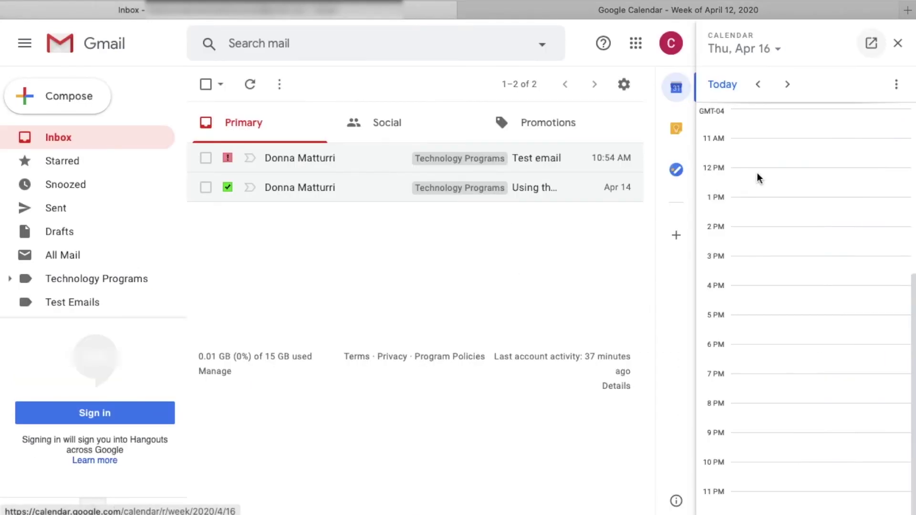
- Mark the "Film Google Docs video" task complete, and refresh Google Calendar before returning to Gmail and closing Tasks
click(677, 171)
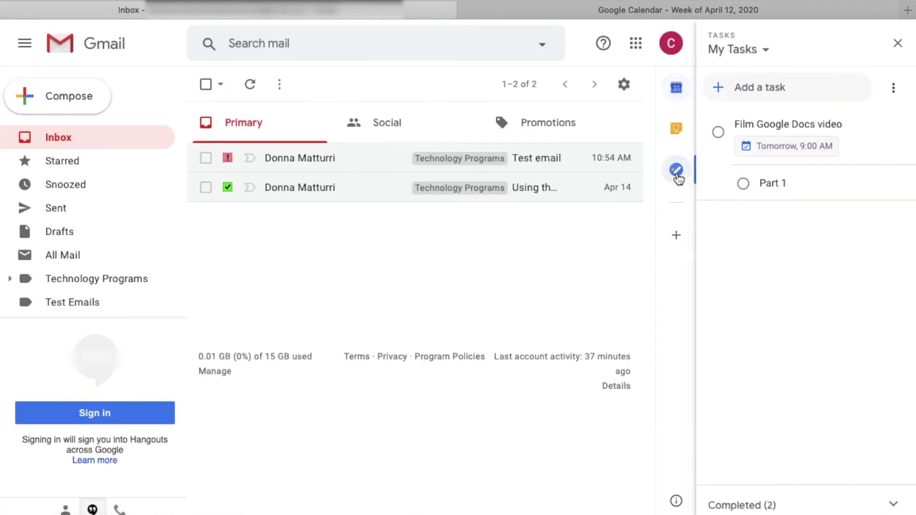
click(713, 138)
click(649, 10)
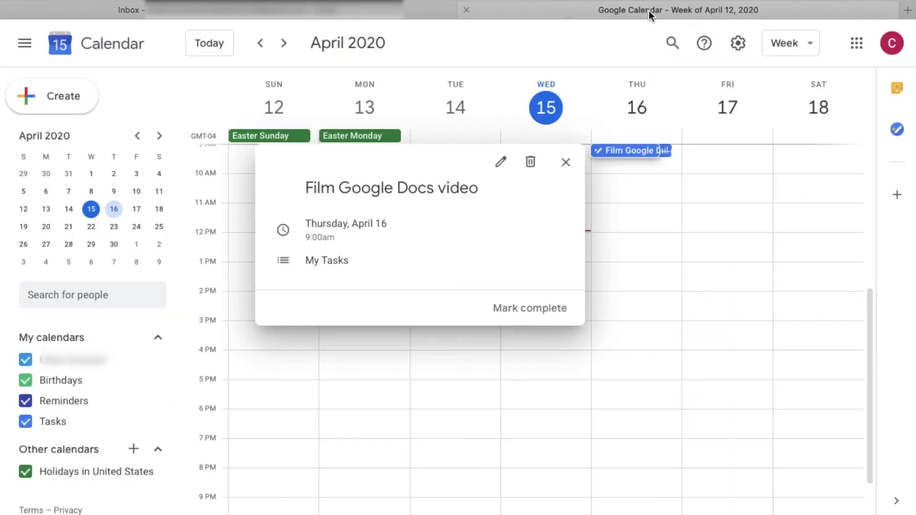
key(super+r)
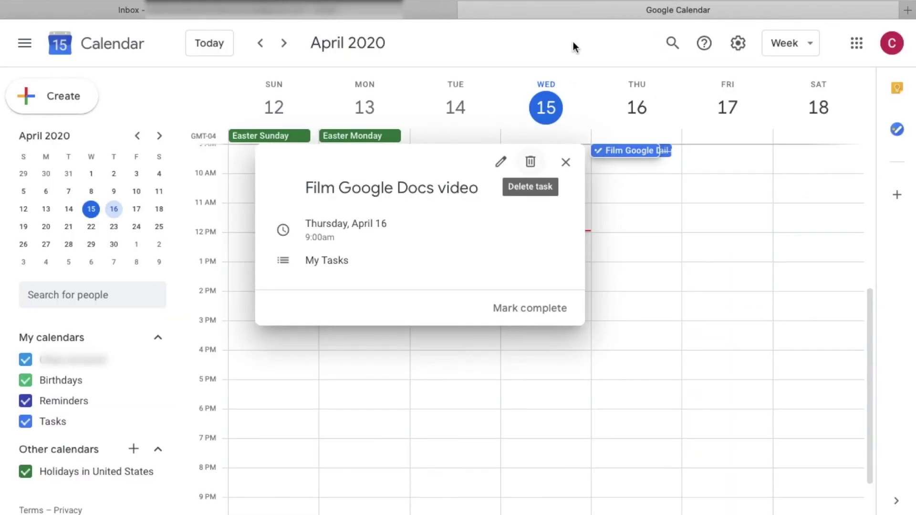
click(455, 10)
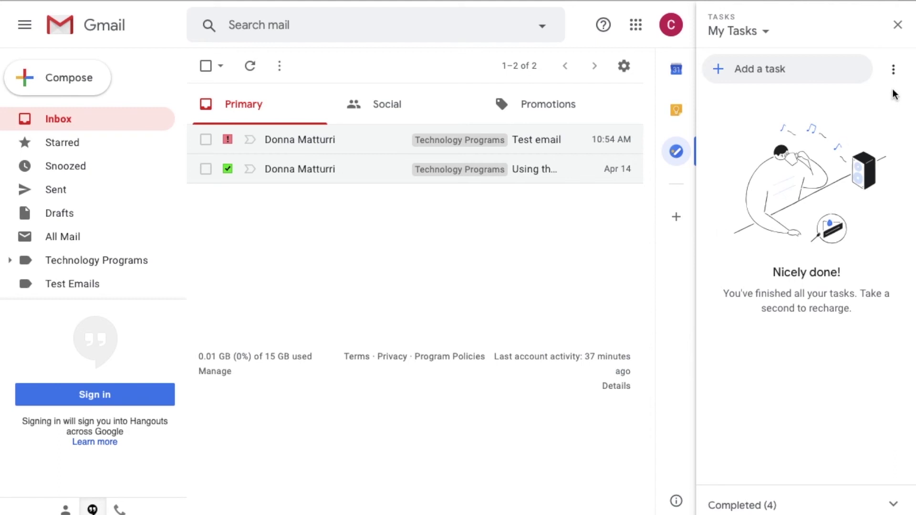
click(897, 25)
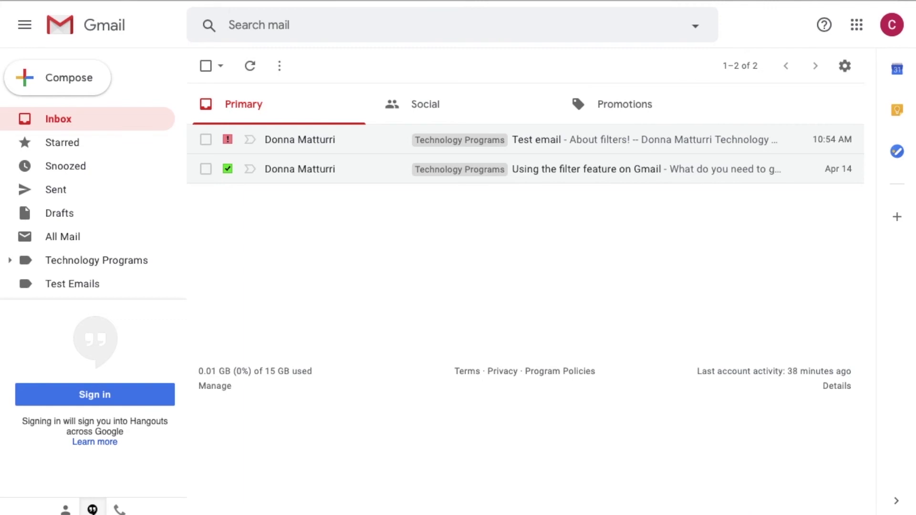
- With Tasks open, add the email "PowerPoint presentation for Introduction to the Cloud" from the Technology Programs label as a task
click(897, 151)
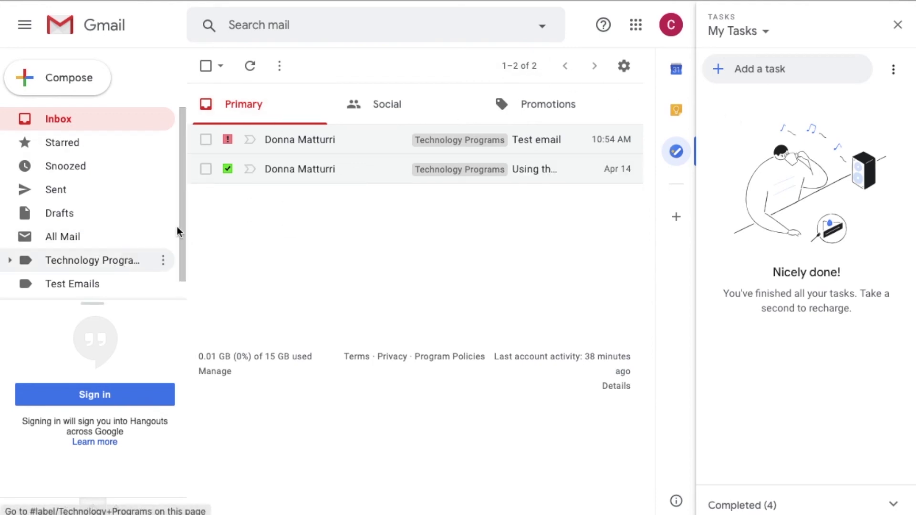
click(107, 269)
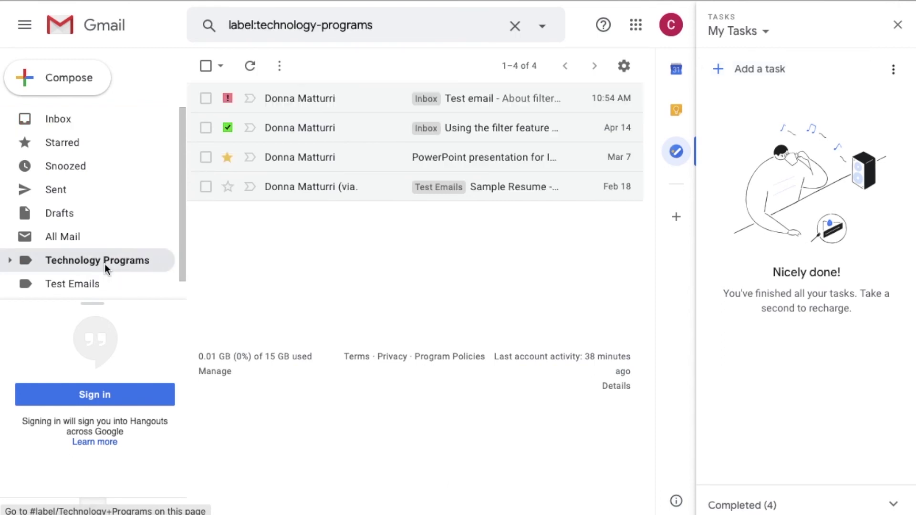
click(441, 163)
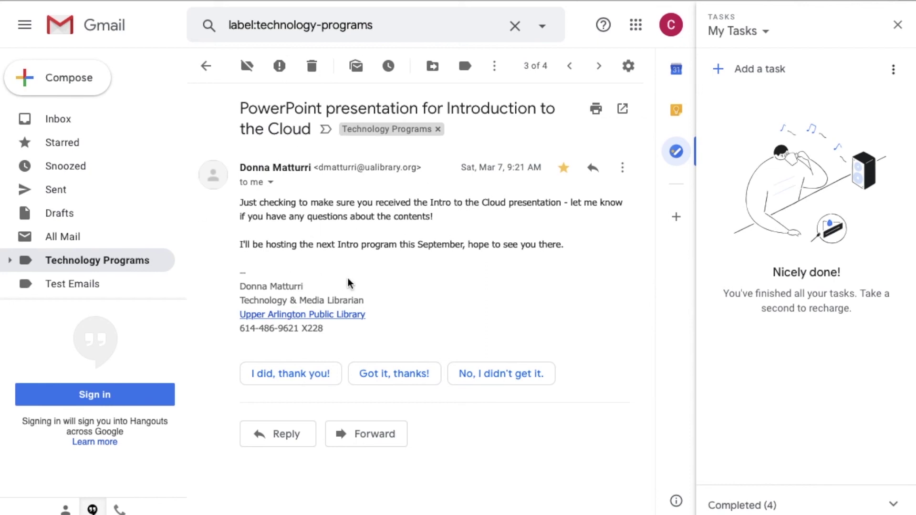
click(495, 71)
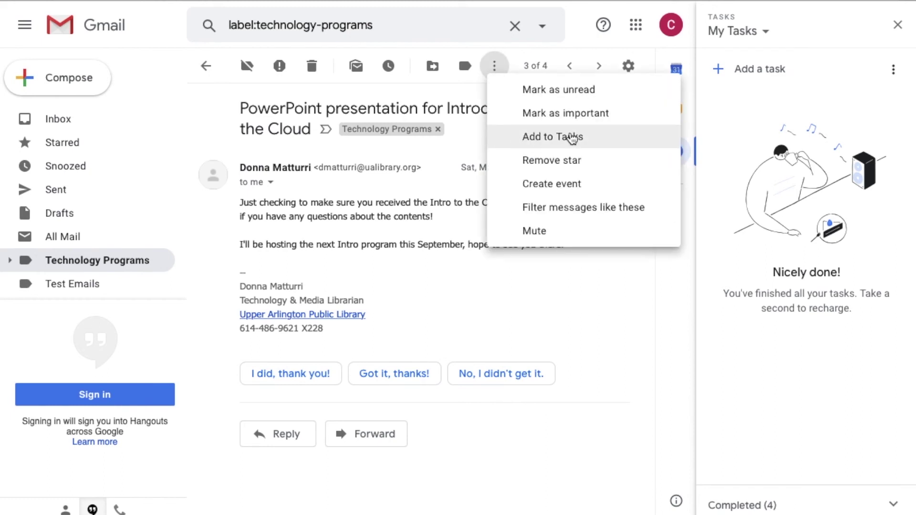
click(573, 139)
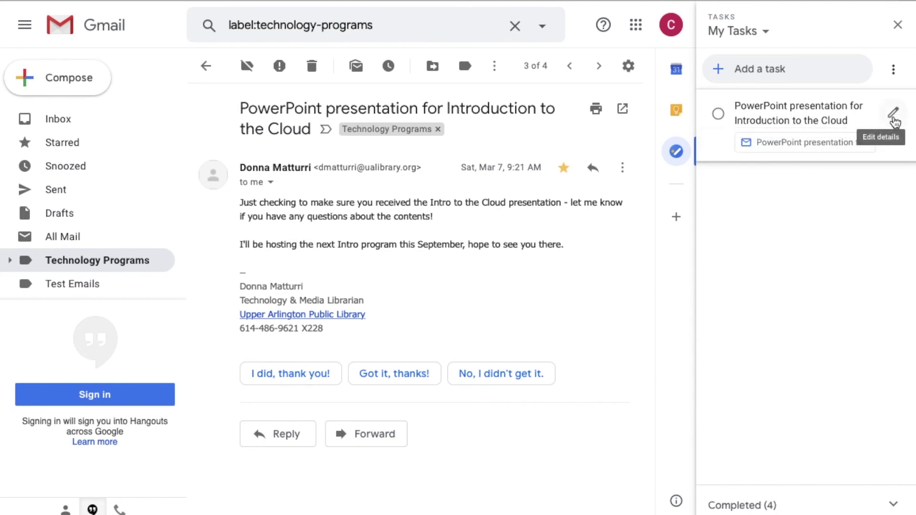
- Edit the newly added email task and retitle it "Review PowerPoint for Introduction to the Cloud"
click(893, 119)
click(862, 89)
drag(861, 89, 854, 77)
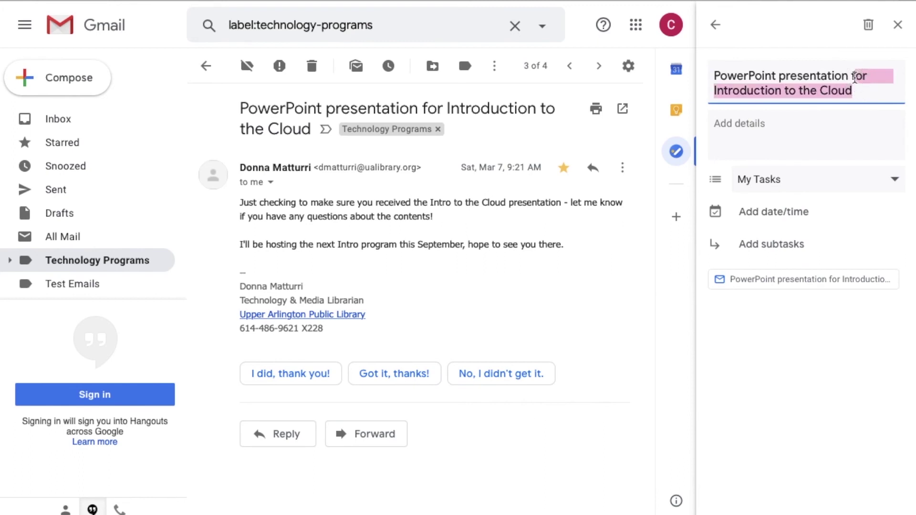
click(854, 77)
key(Home)
text(Revi)
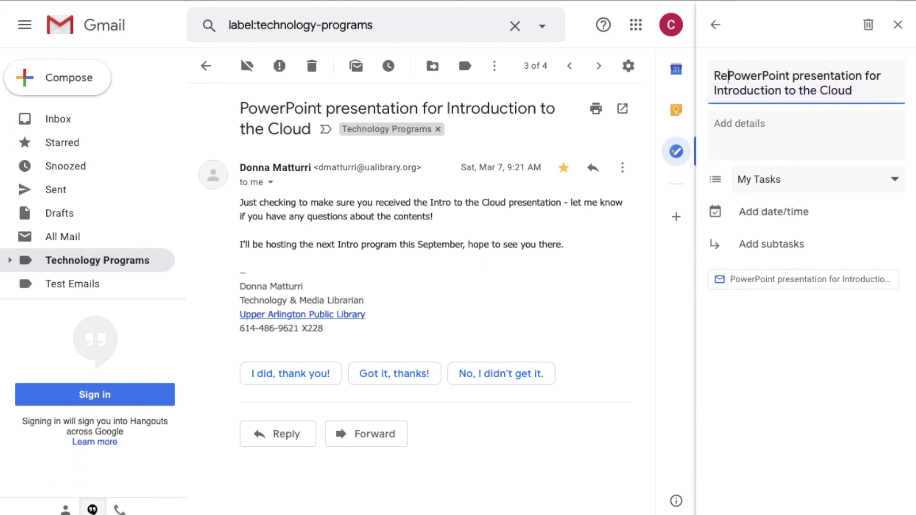
text(ew)
double_click(874, 77)
key(BackSpace)
- Enter "Intro to the Cloud program" as the task's details and shorten its title to "Review PowerPoint!!"
click(784, 123)
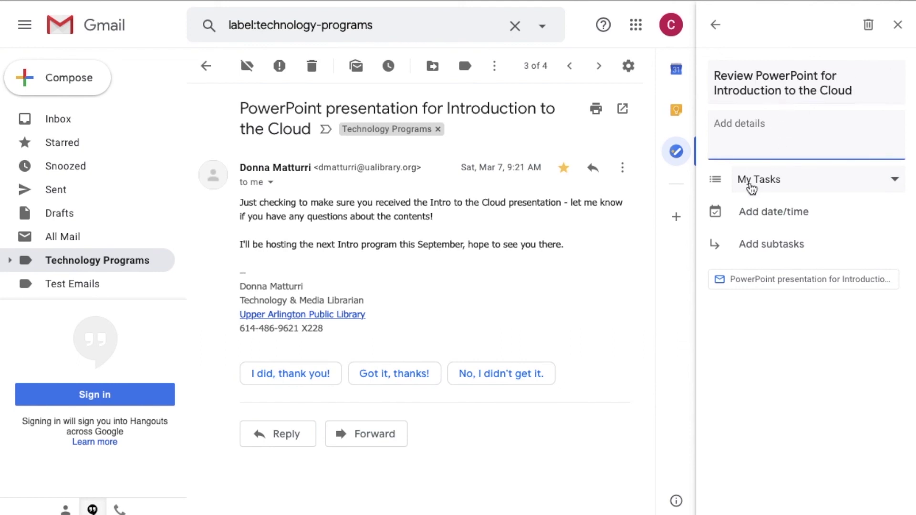
text(Intr)
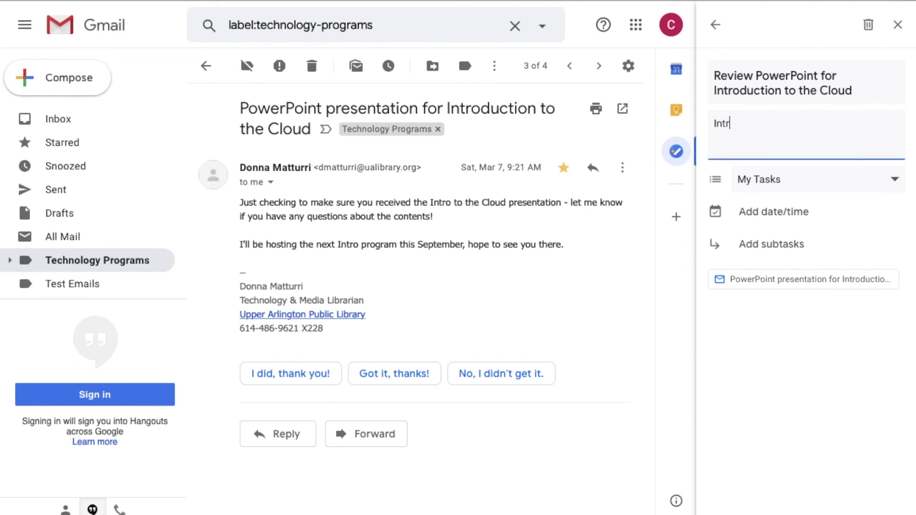
text(o to the Cloud program)
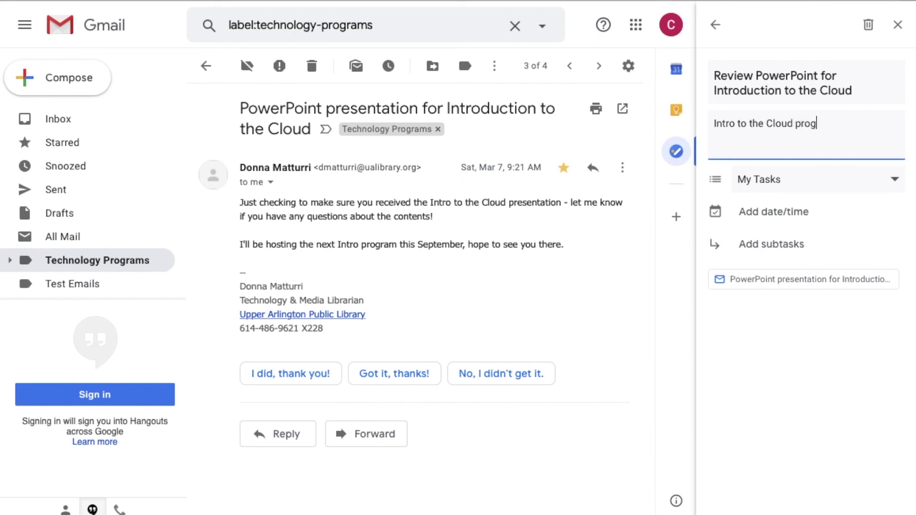
drag(820, 81, 869, 92)
key(BackSpace)
key(BackSpace)
key(BackSpace)
text(t!!)
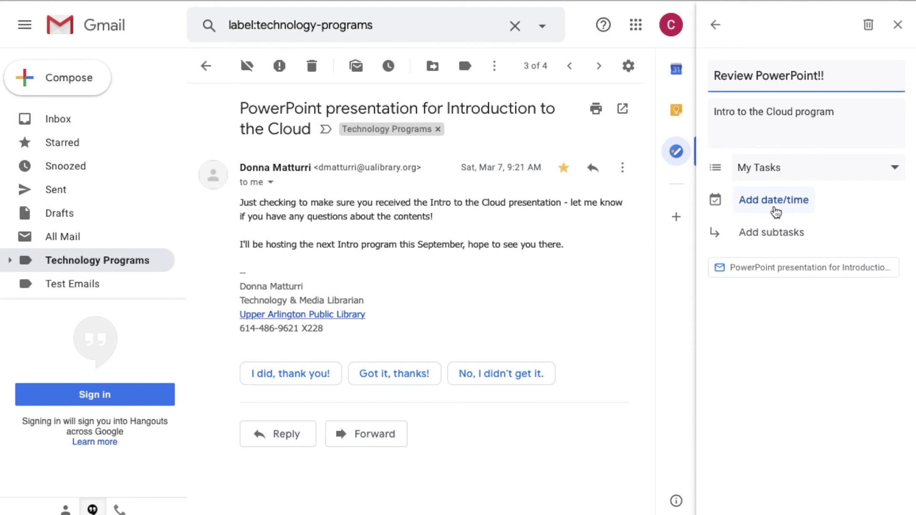
- Schedule the "Review PowerPoint!!" task for April 17, 2020 at 10:00 AM
click(776, 210)
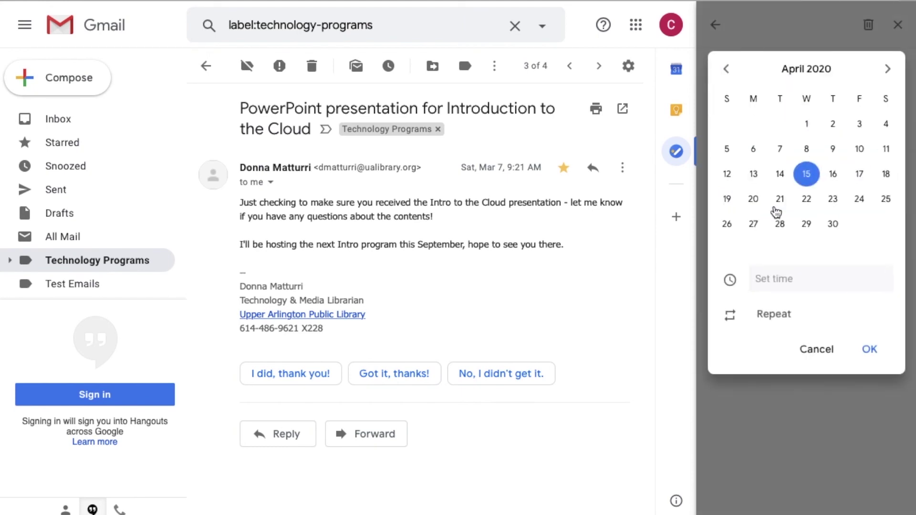
click(858, 181)
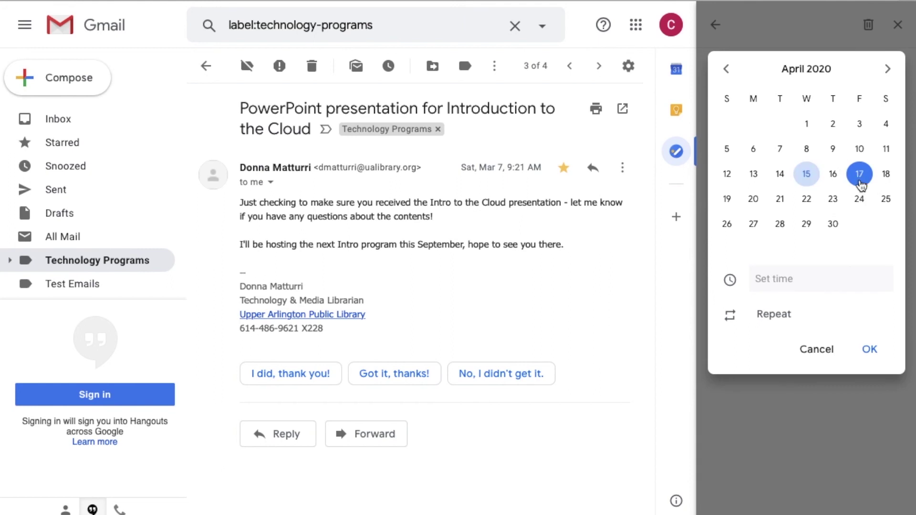
click(783, 281)
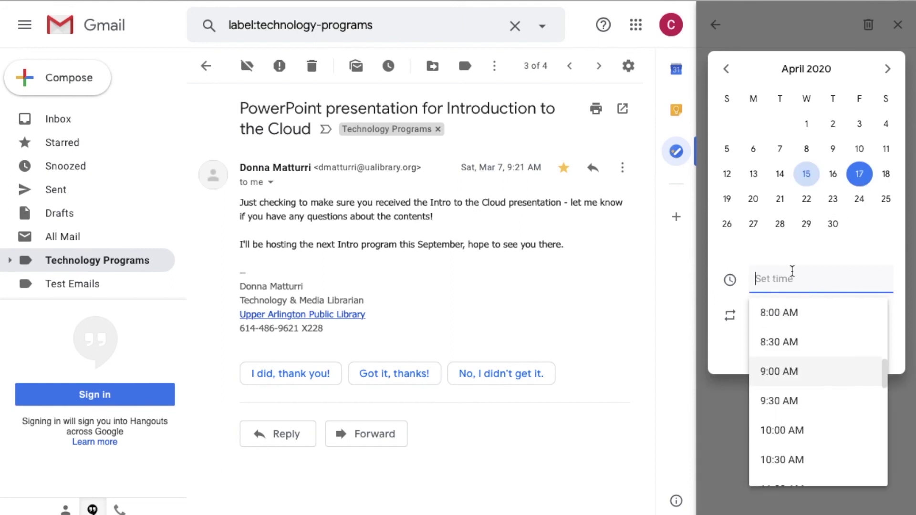
click(792, 427)
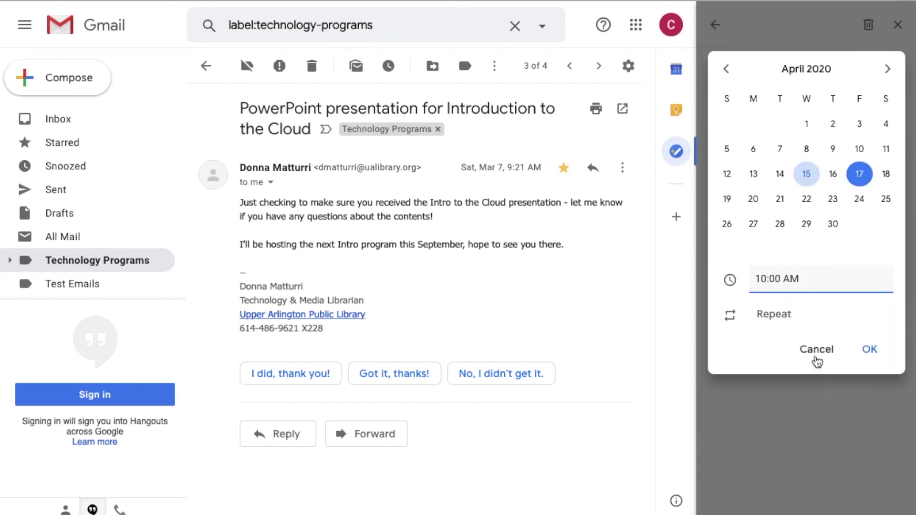
click(869, 351)
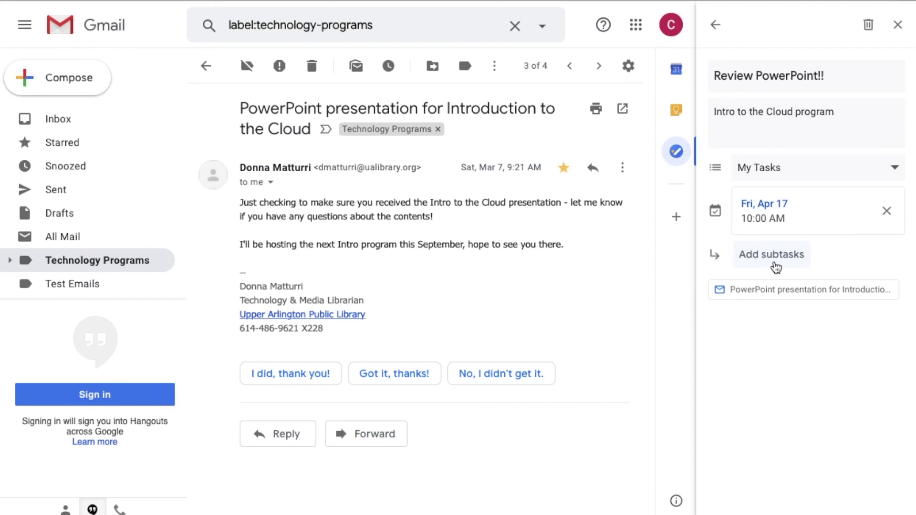
- Add the subtasks "Review instructions", "Play video" and "Submit feedback" to the task and return to the task list
click(774, 266)
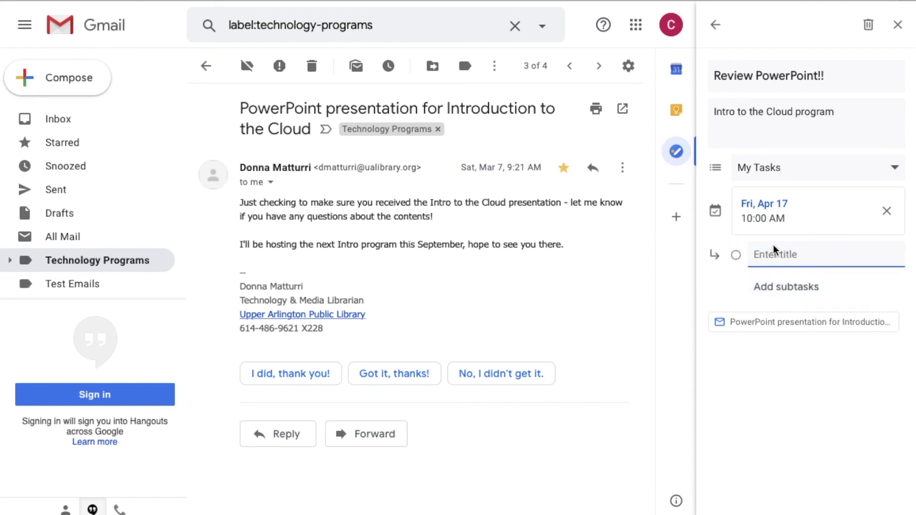
text(Review instructions)
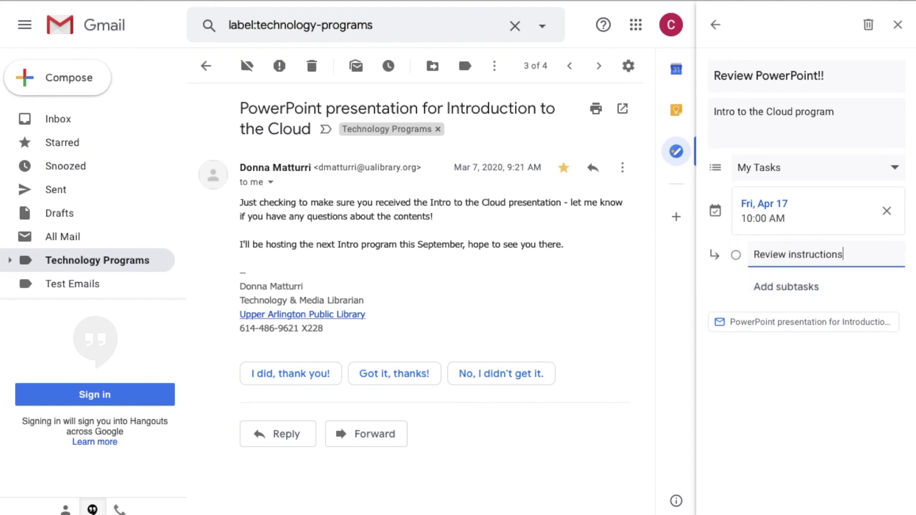
key(Return)
text(Pl)
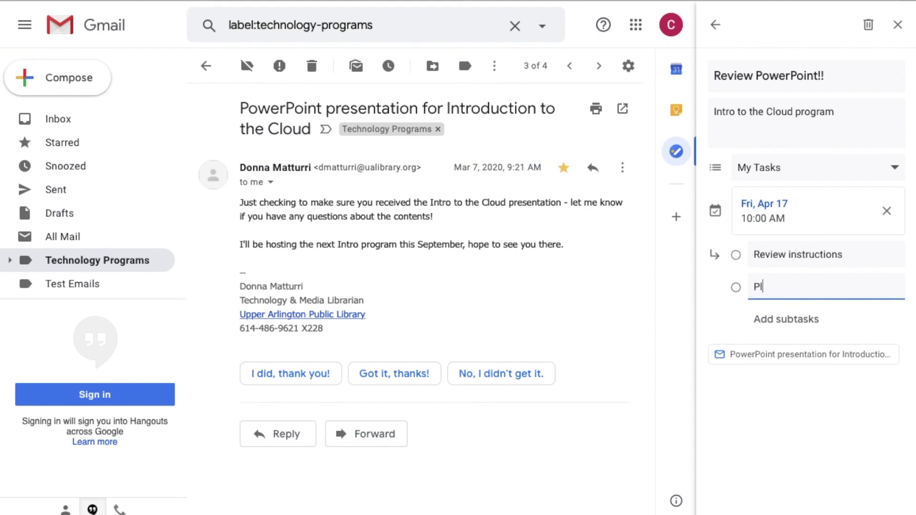
text(ace video)
key(BackSpace)
key(BackSpace)
text(video)
key(Return)
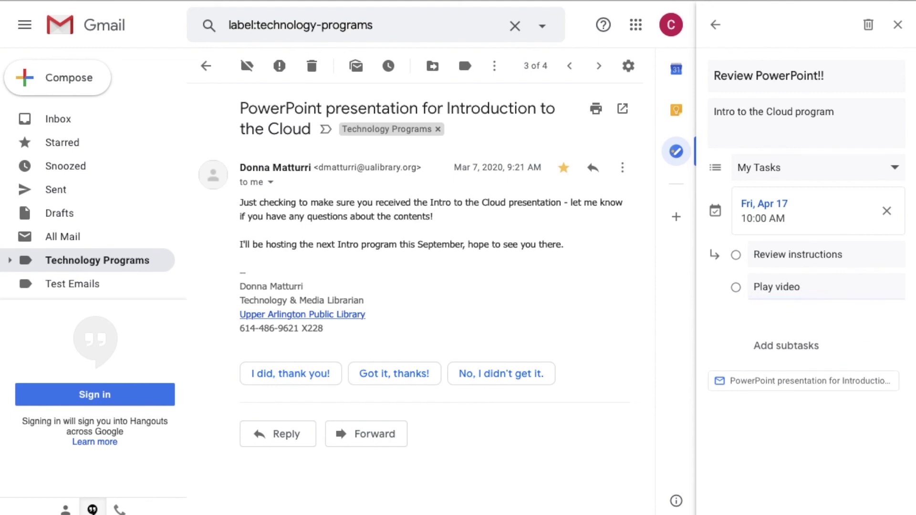
text(Submit feedback)
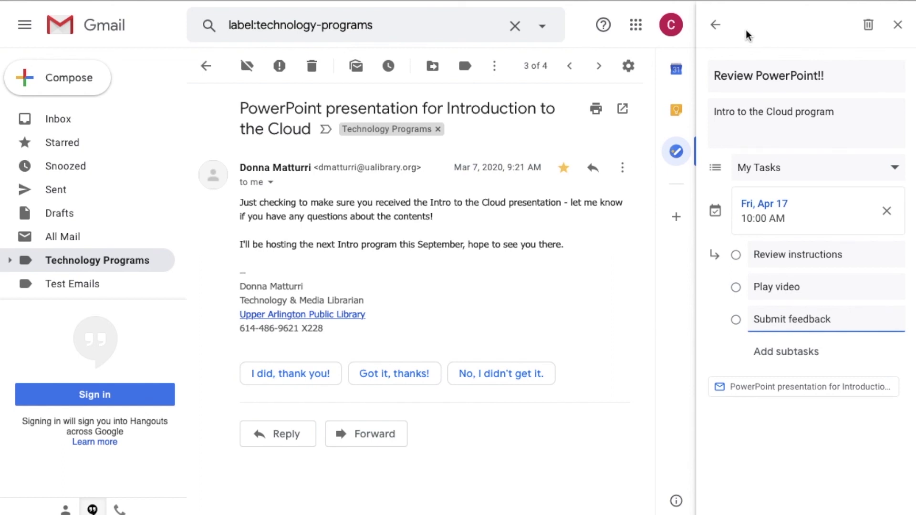
click(715, 24)
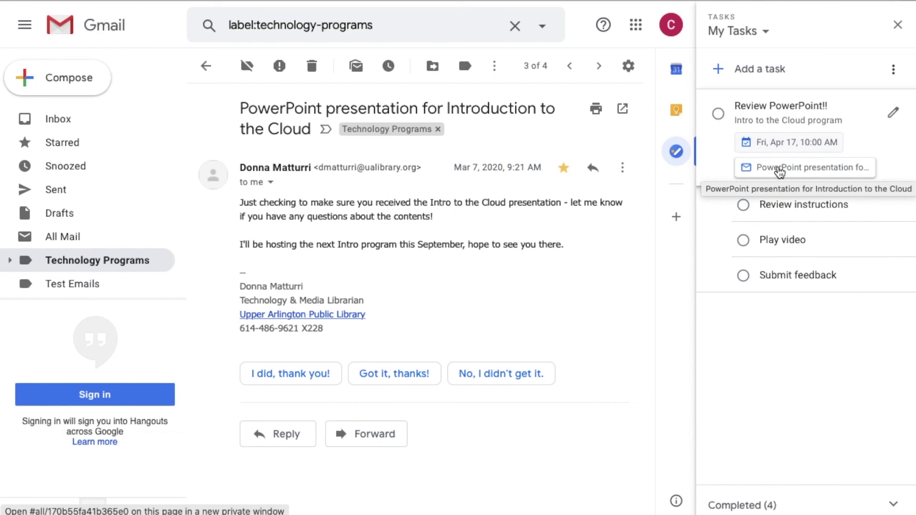
- From the inbox, open the email linked to the "Review PowerPoint!!" task and leave the message again
click(56, 117)
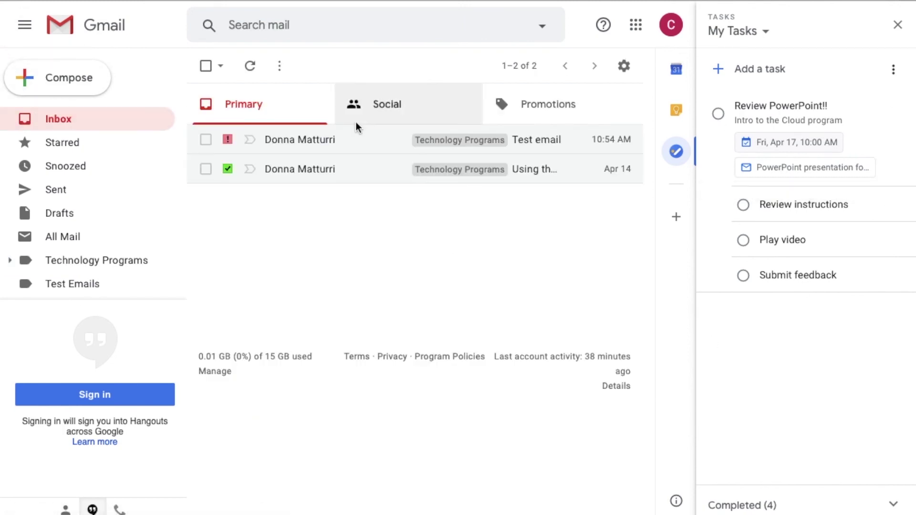
click(786, 170)
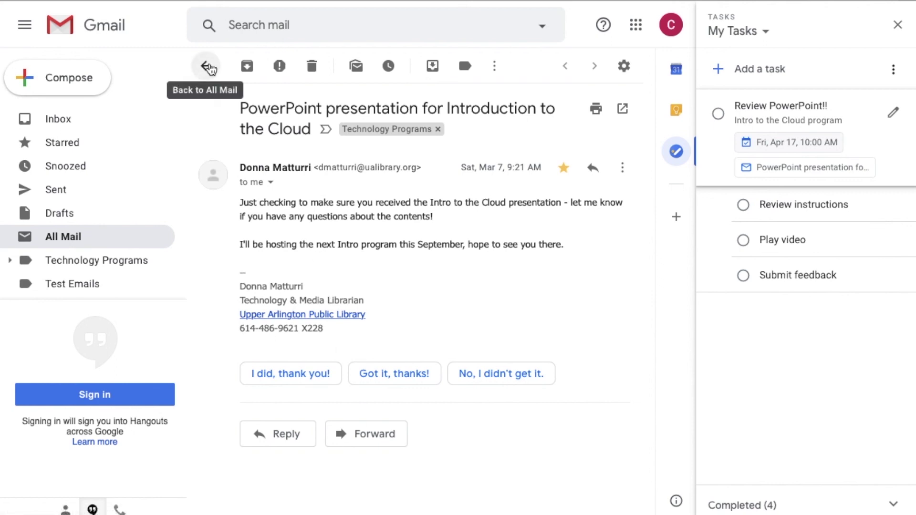
click(209, 69)
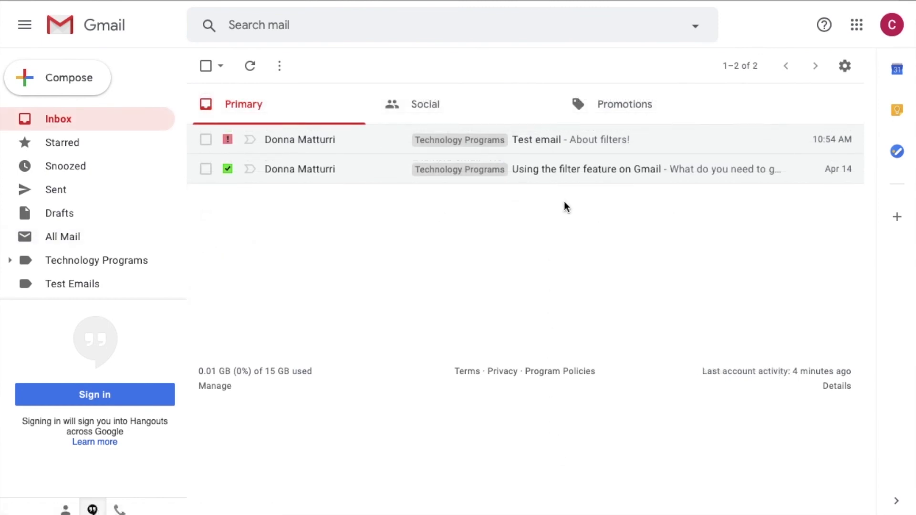
- Create a calendar event from the inbox email "Using the filter feature on Gmail" and title it "Filter Feature Program"
click(559, 182)
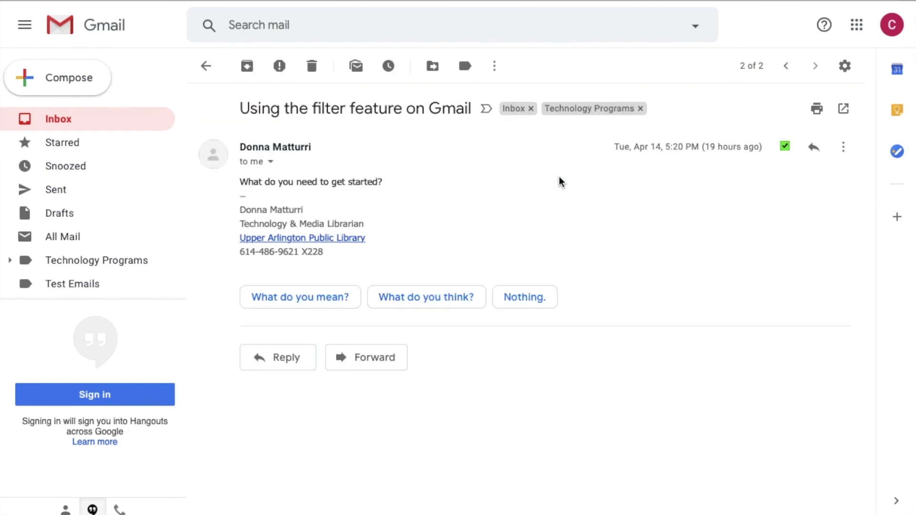
click(498, 68)
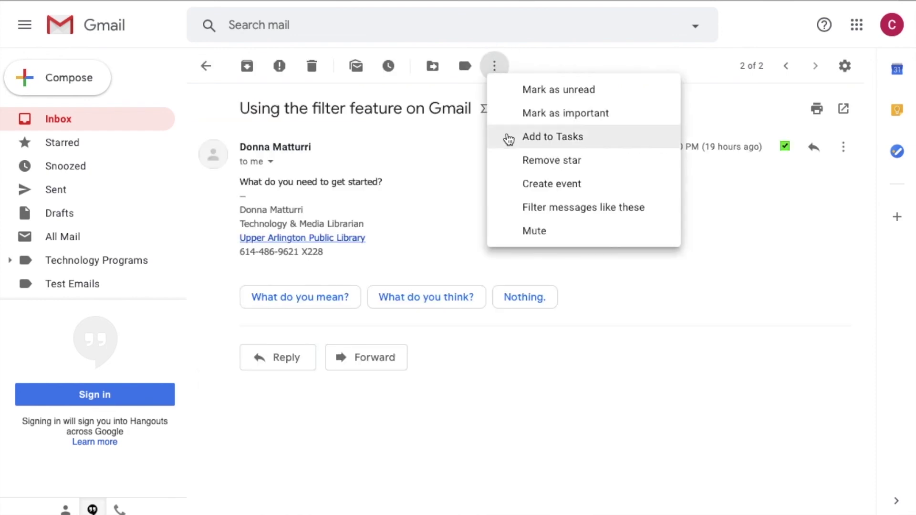
click(529, 191)
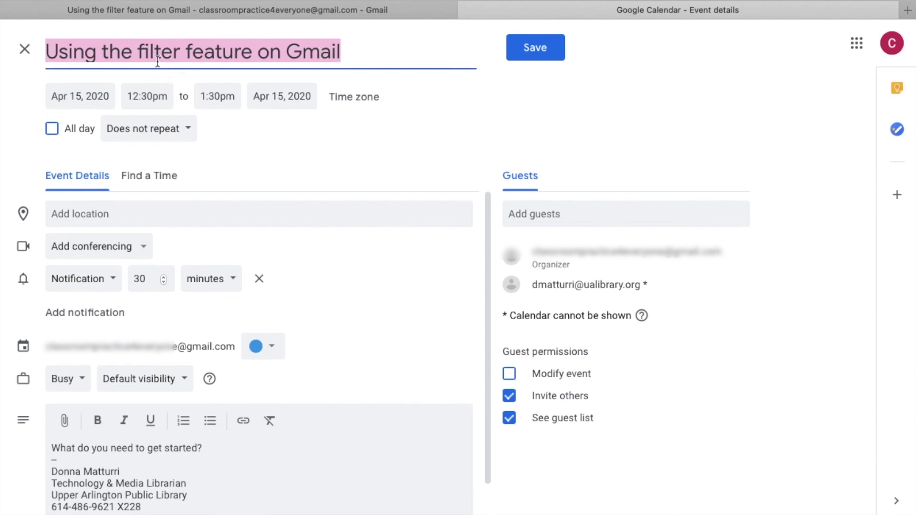
click(123, 56)
triple_click(124, 56)
text(Filter Feature Program)
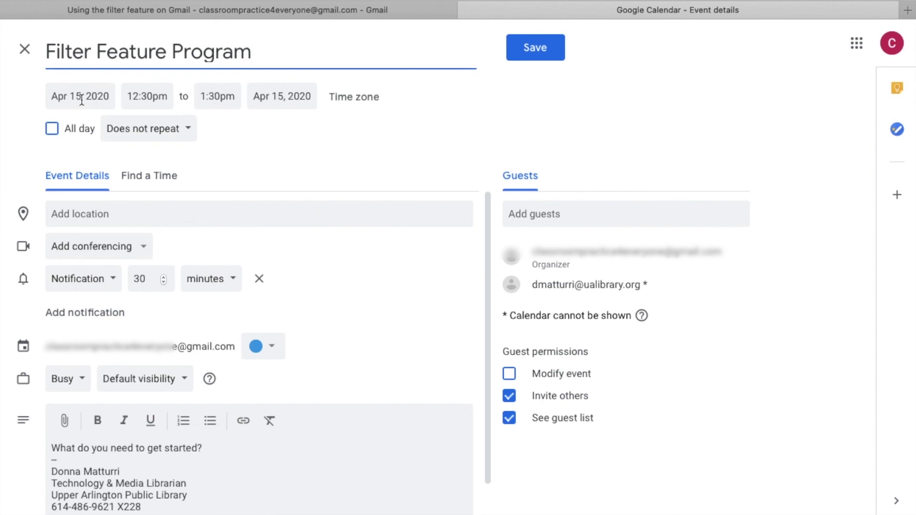
- Set the event's date to Apr 30, 2020 and its start time to 12:00pm
click(81, 99)
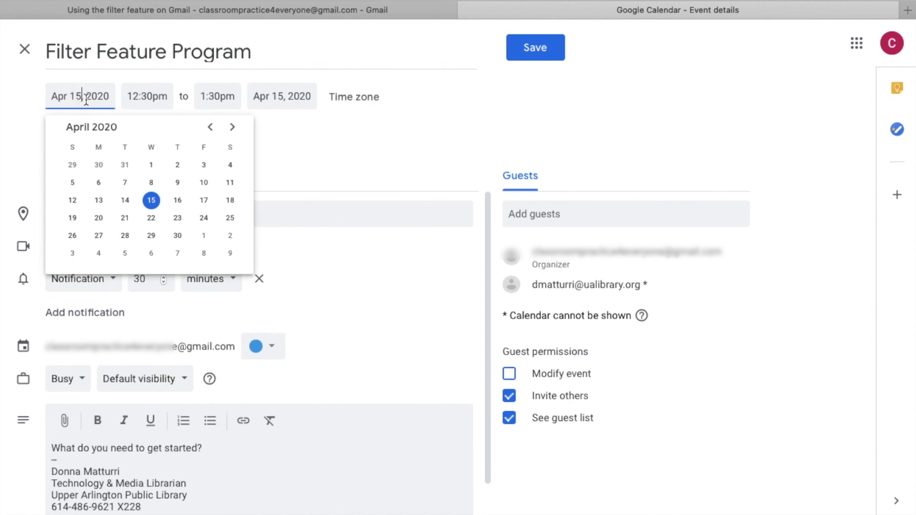
click(175, 235)
click(134, 97)
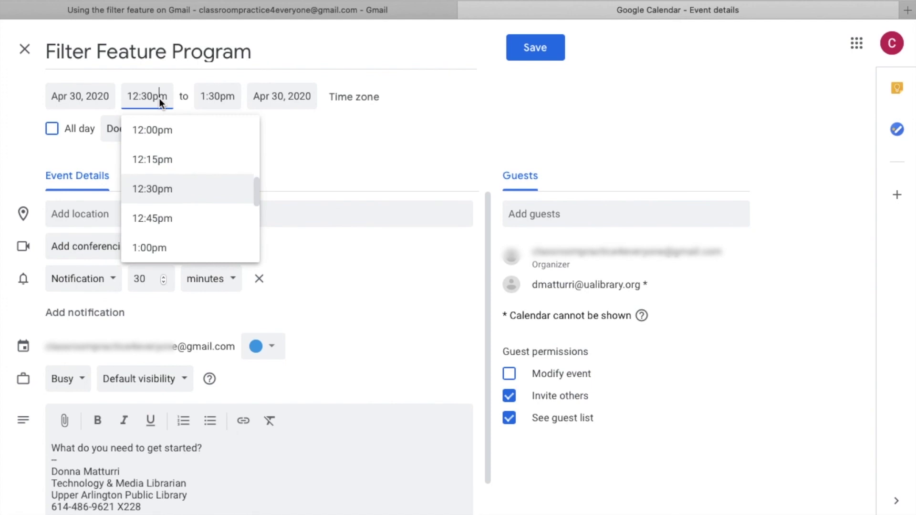
click(151, 132)
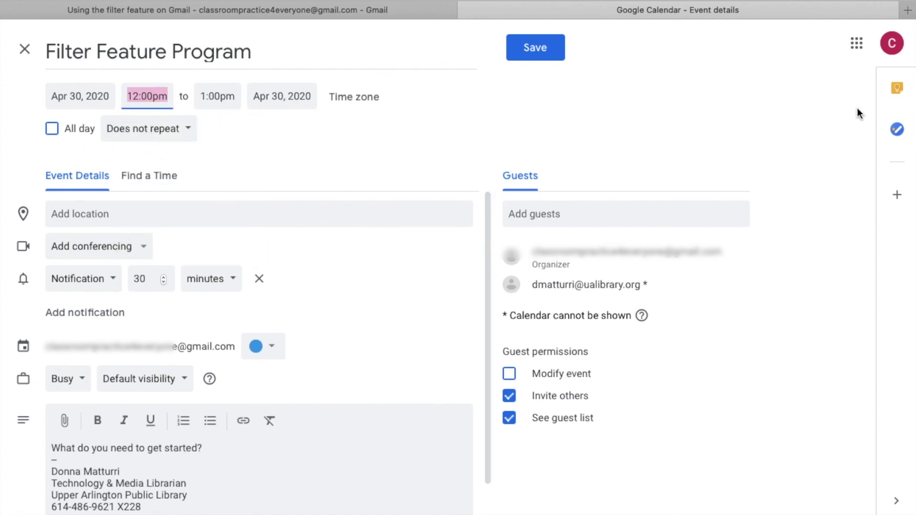
- Examine the event's description copied from the email and the guest listed for the event
click(116, 445)
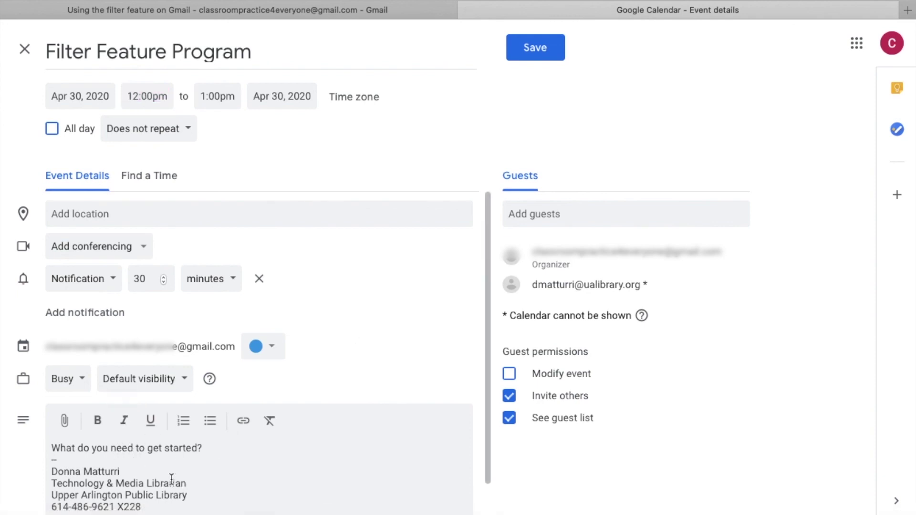
click(104, 447)
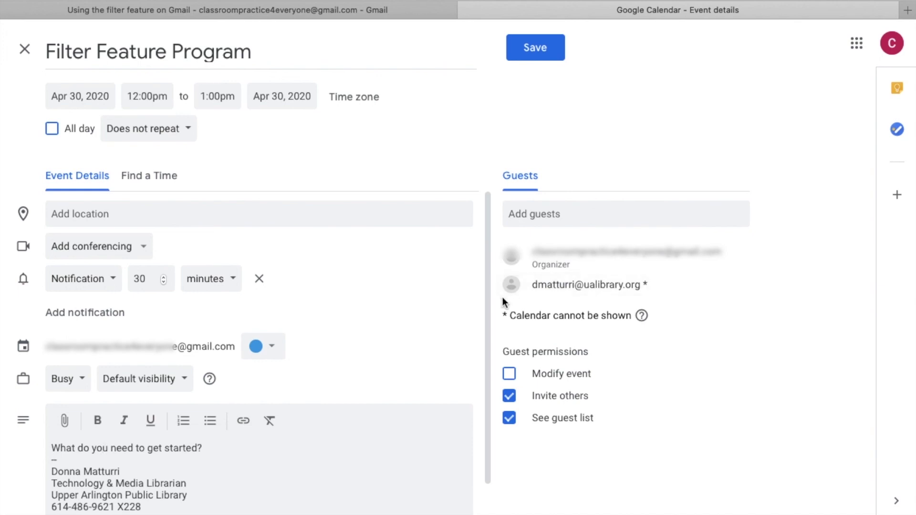
click(534, 285)
drag(534, 285, 646, 285)
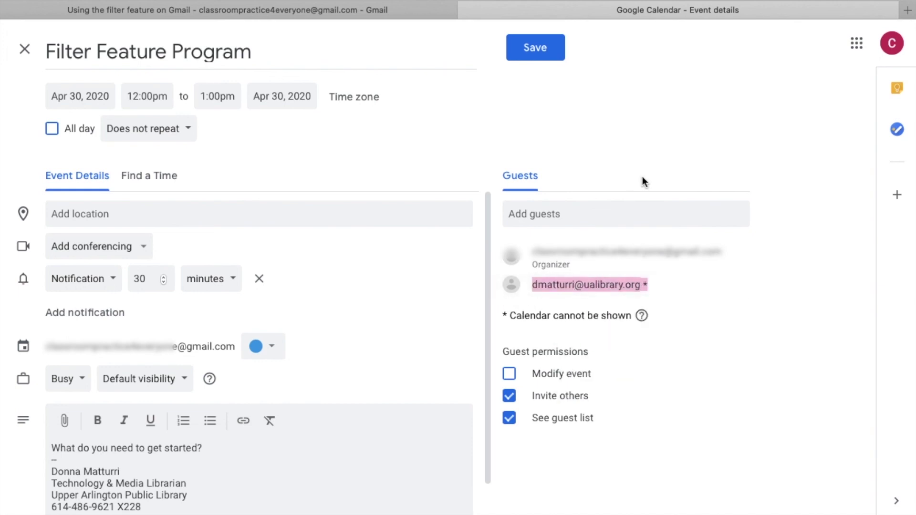
click(637, 143)
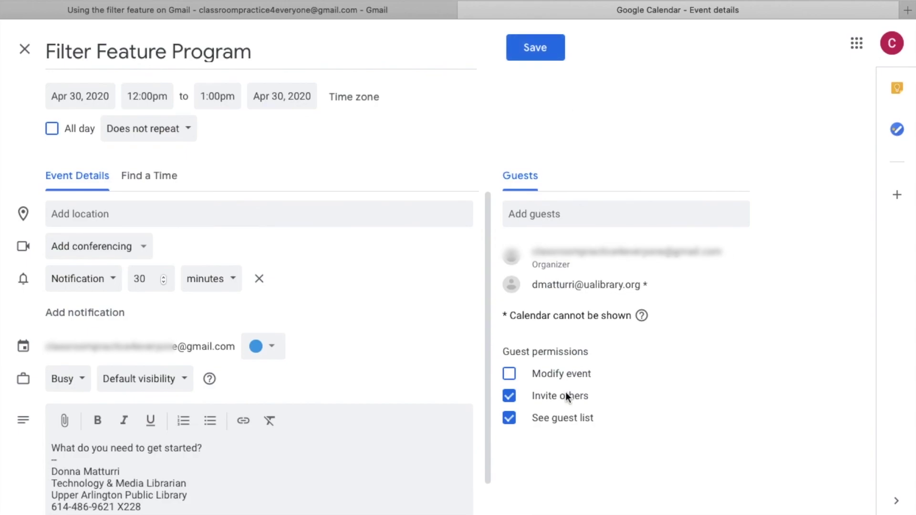
- Save the event without sending invitation emails, and open "Filter Feature Program" on April 30 in the calendar
click(535, 47)
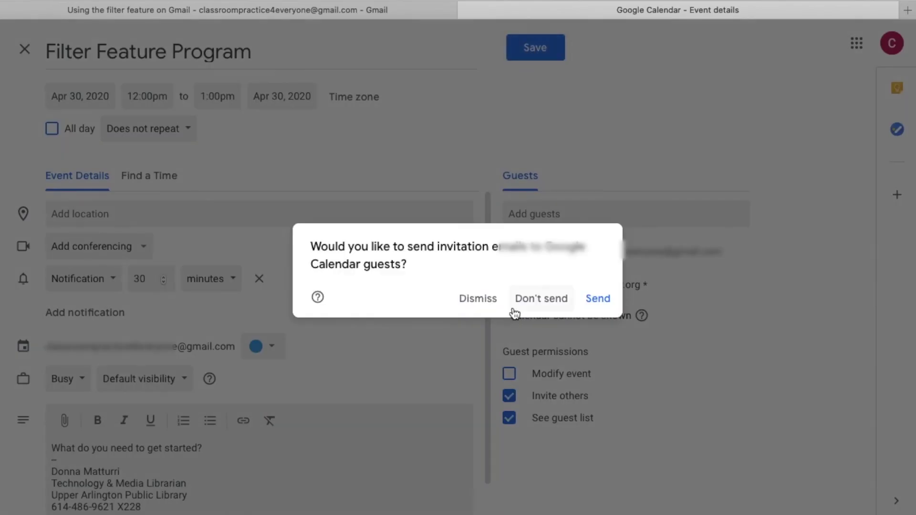
click(535, 296)
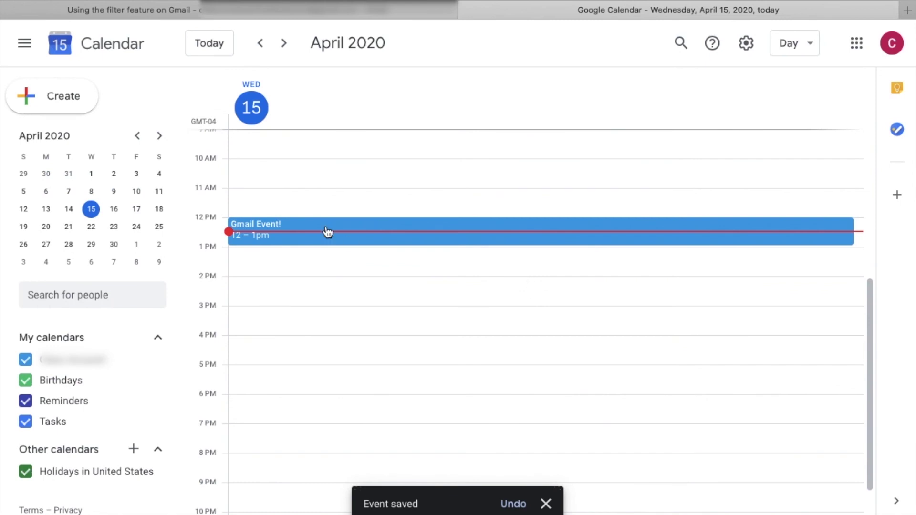
click(114, 245)
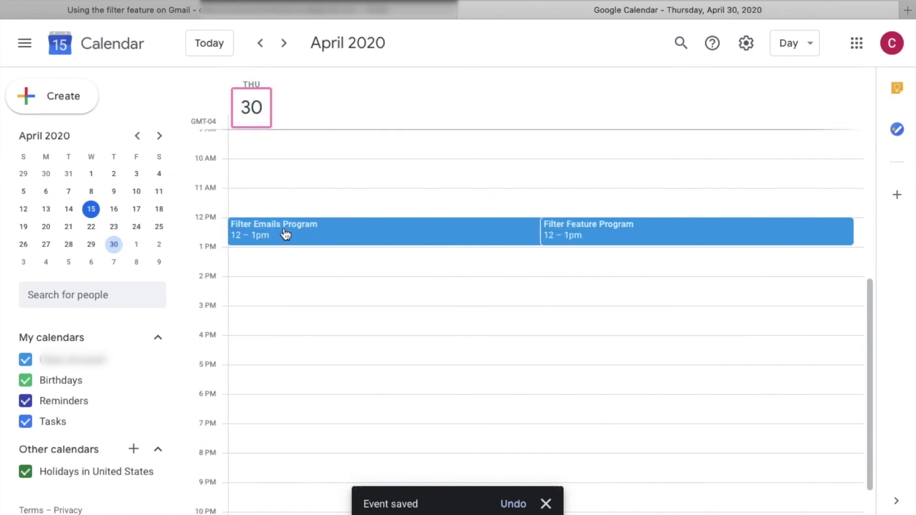
click(624, 232)
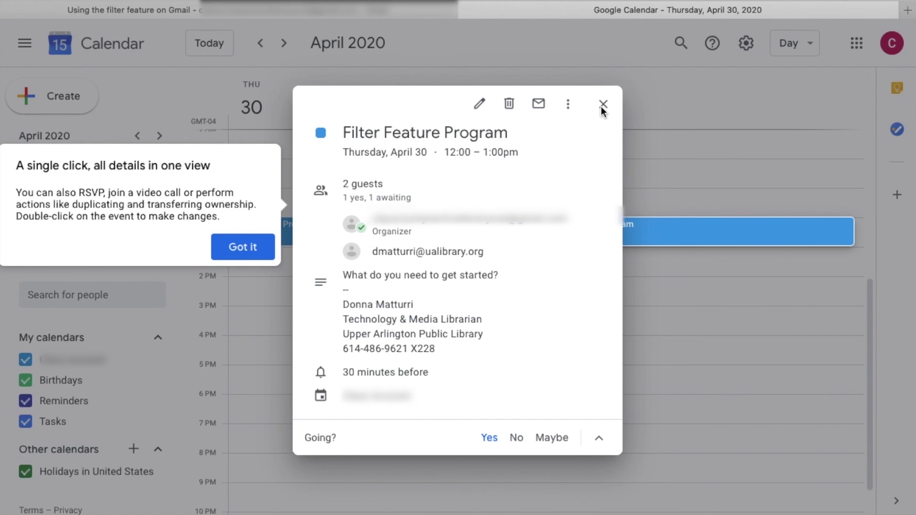
- Dismiss the calendar tip, close the "Filter Feature Program" event details, and switch back to the open email in Gmail
click(244, 243)
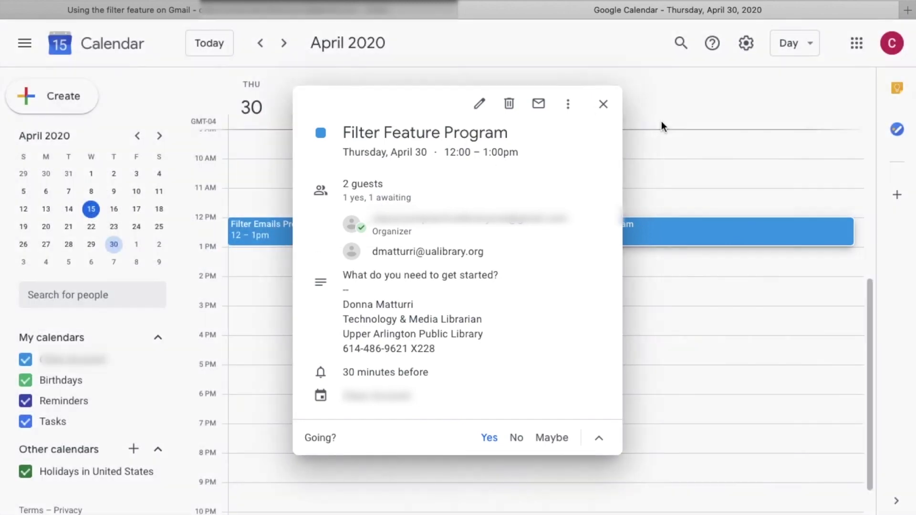
click(603, 105)
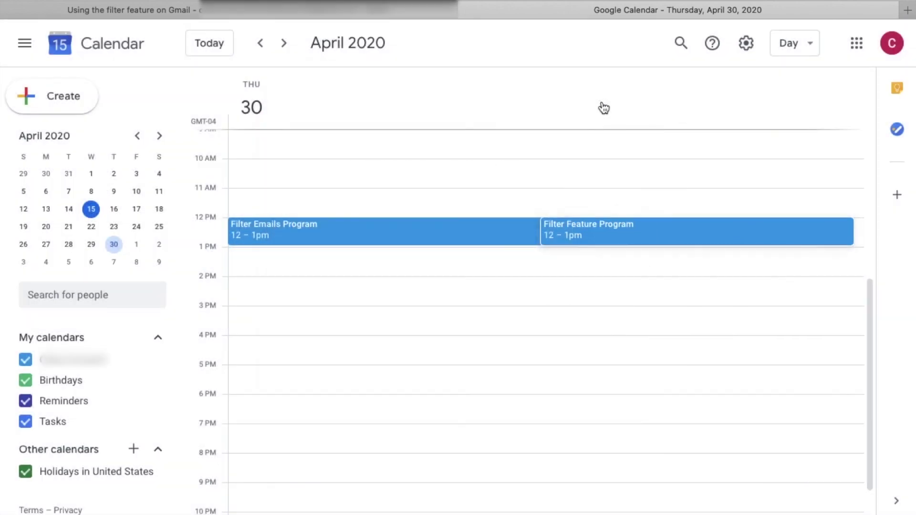
click(461, 10)
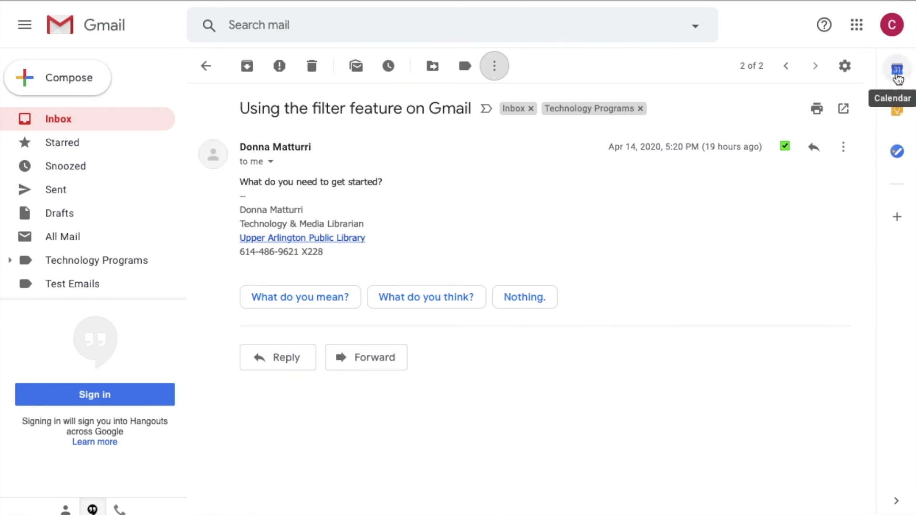
- View April 30 in the calendar beside the email, and return to the inbox with the calendar closed
click(897, 79)
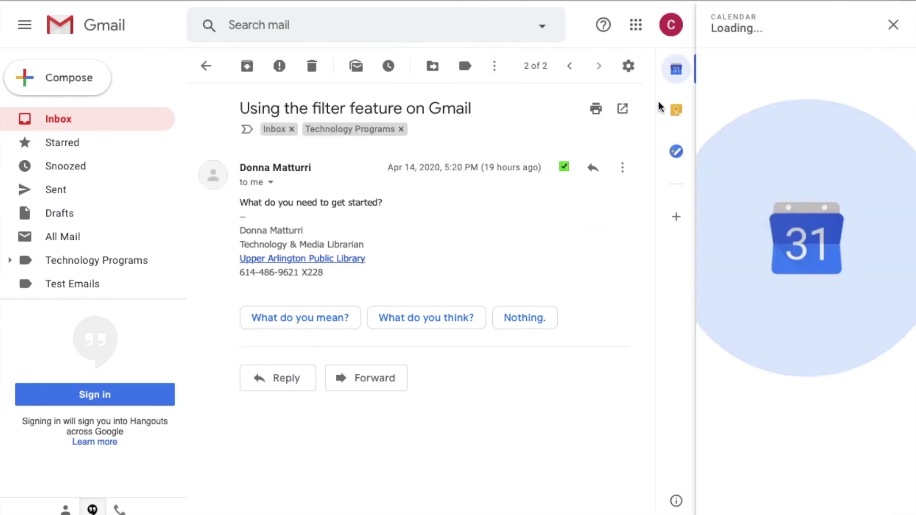
click(764, 29)
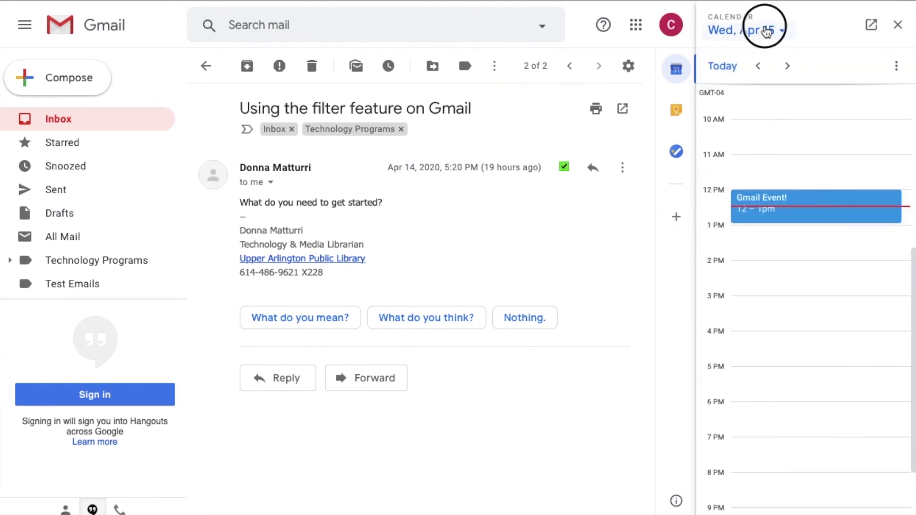
click(837, 190)
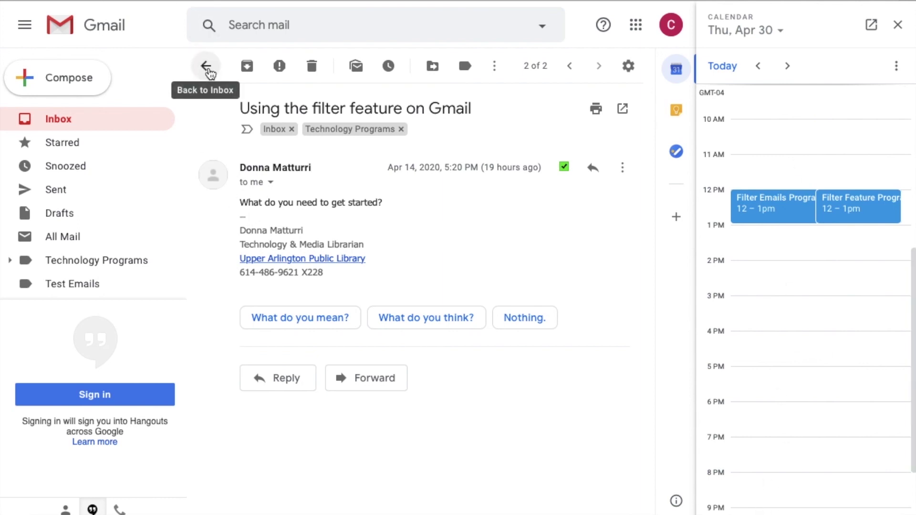
click(206, 66)
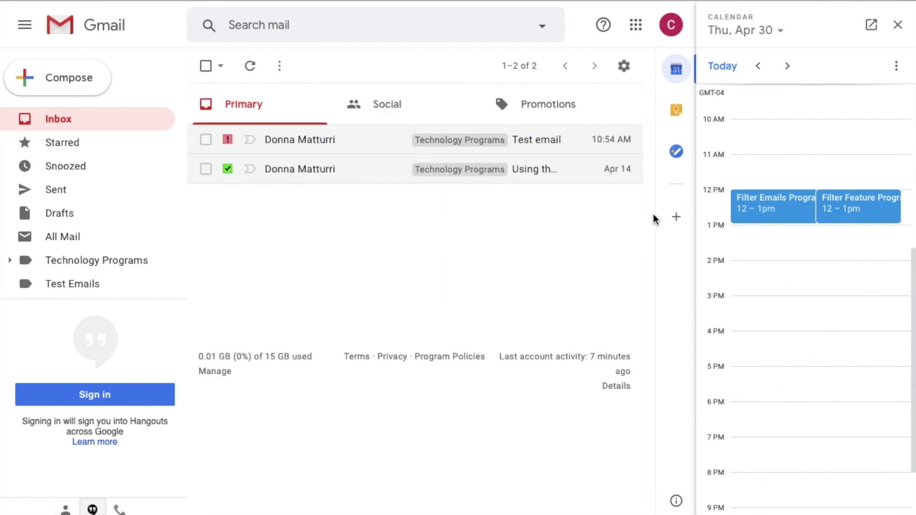
click(898, 25)
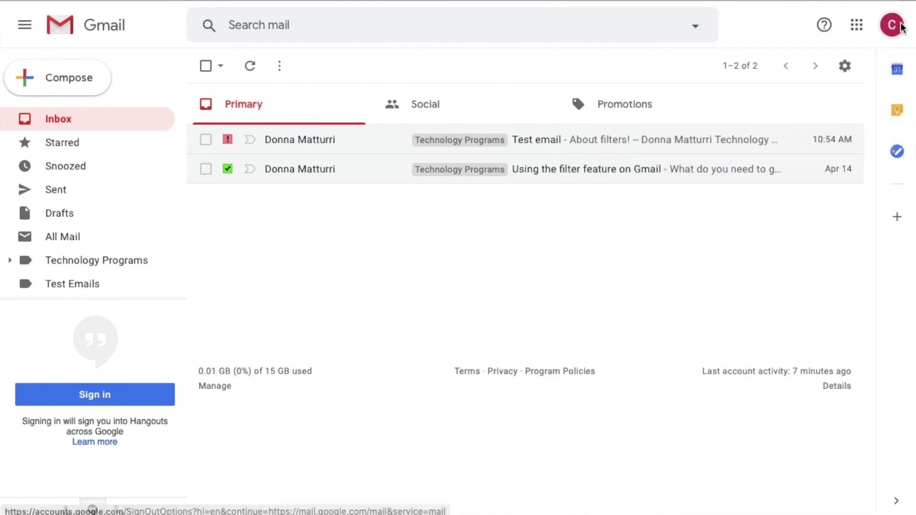